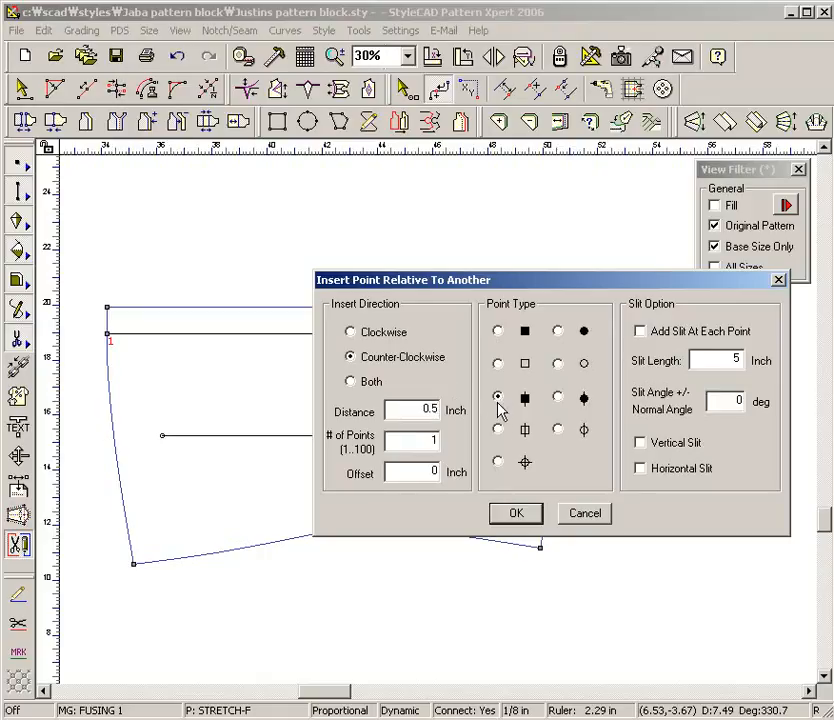
# Step: Insert one notched point 0.5 inch counter-clockwise on the upper internal line of the smallest piece
pyautogui.click(515, 514)
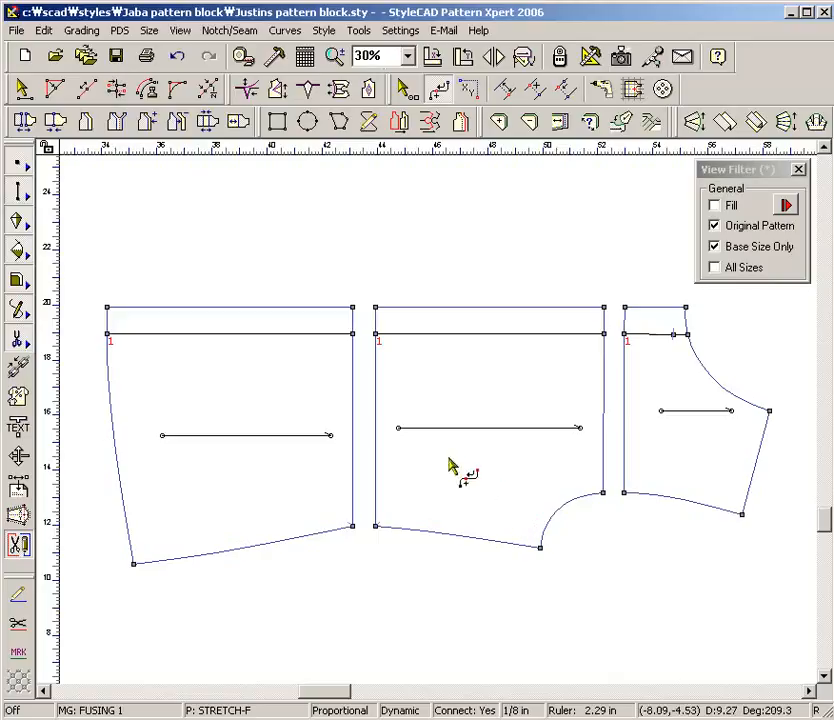
# Step: Try inserting three notched points 4 inches apart, counter-clockwise, across the upper internal lines of all three pieces, and undo the insertion
pyautogui.click(296, 334)
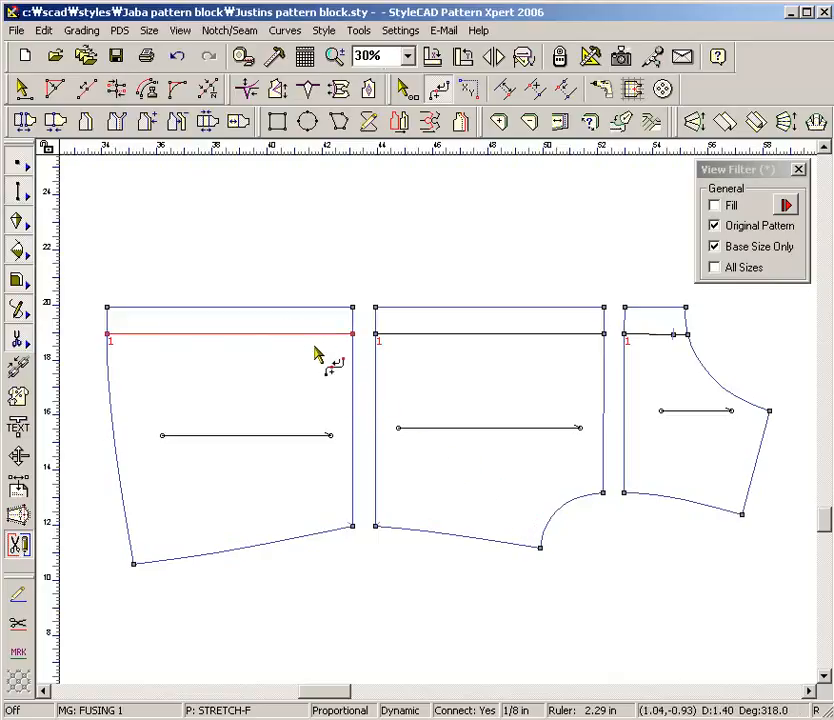
pyautogui.click(466, 333)
pyautogui.click(645, 333)
pyautogui.moveTo(654, 344); pyautogui.dragTo(655, 345)
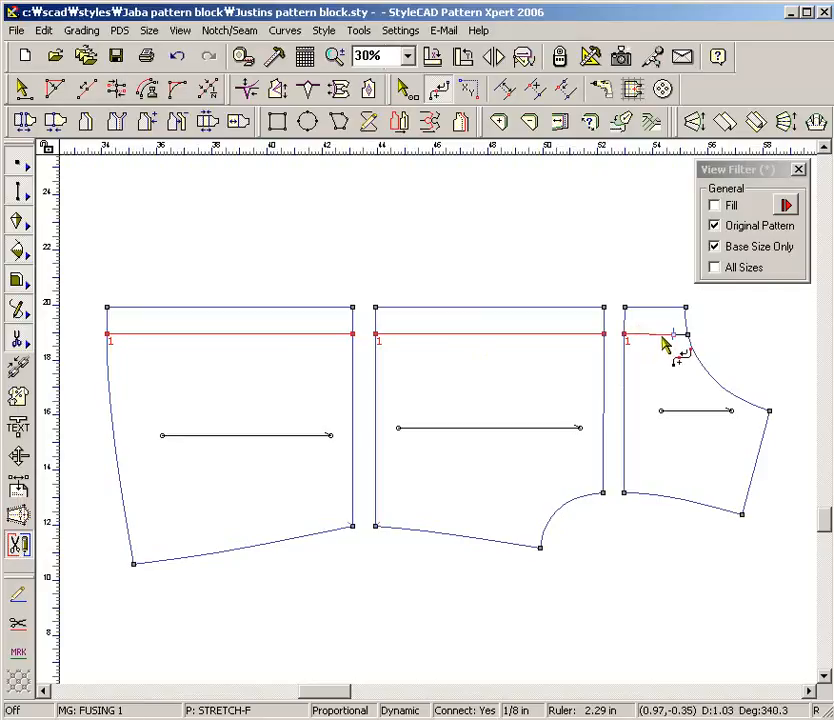
pyautogui.rightClick(663, 343)
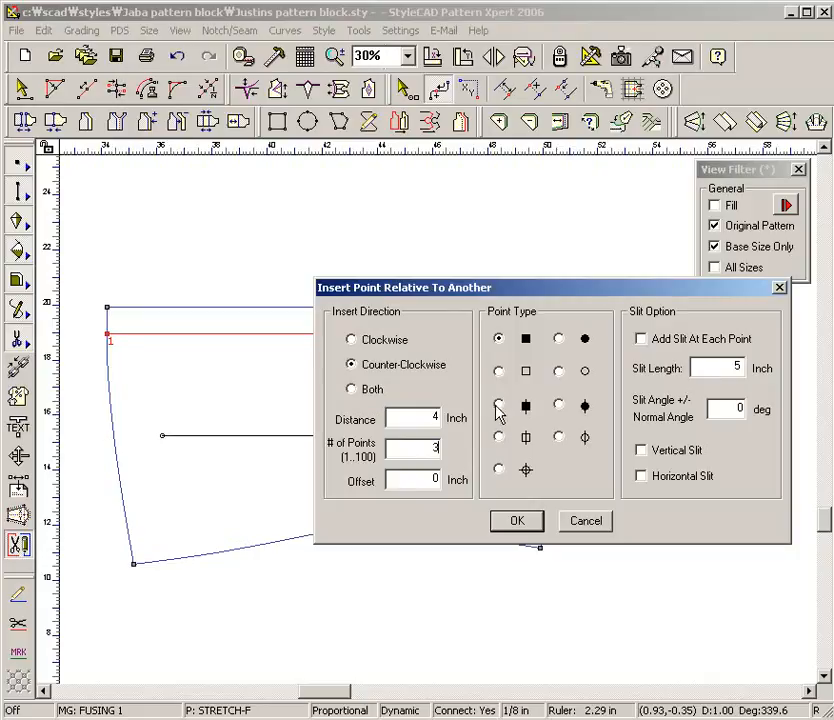
pyautogui.click(516, 521)
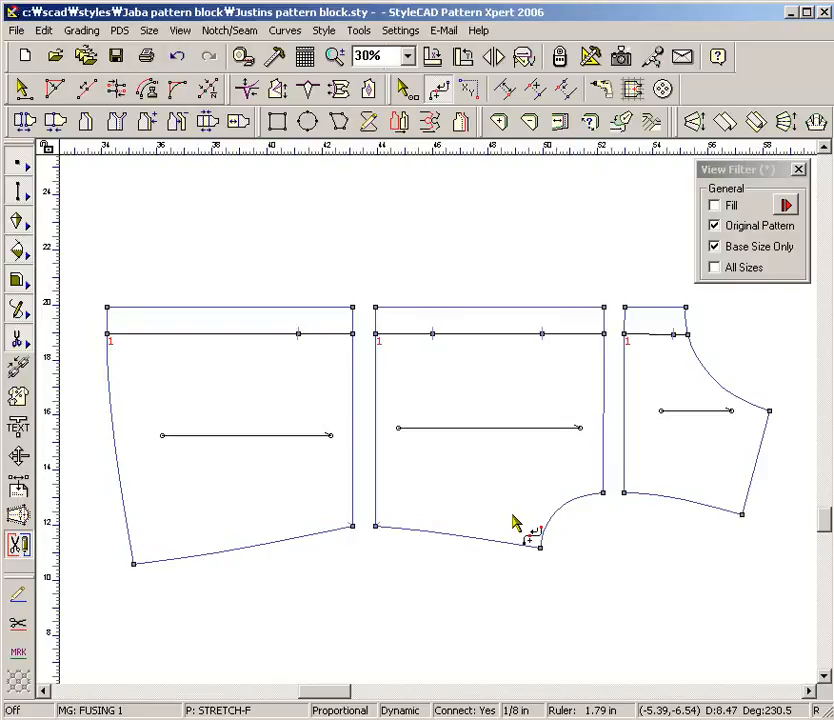
pyautogui.hotkey('ctrl', 'z')
pyautogui.click(442, 89)
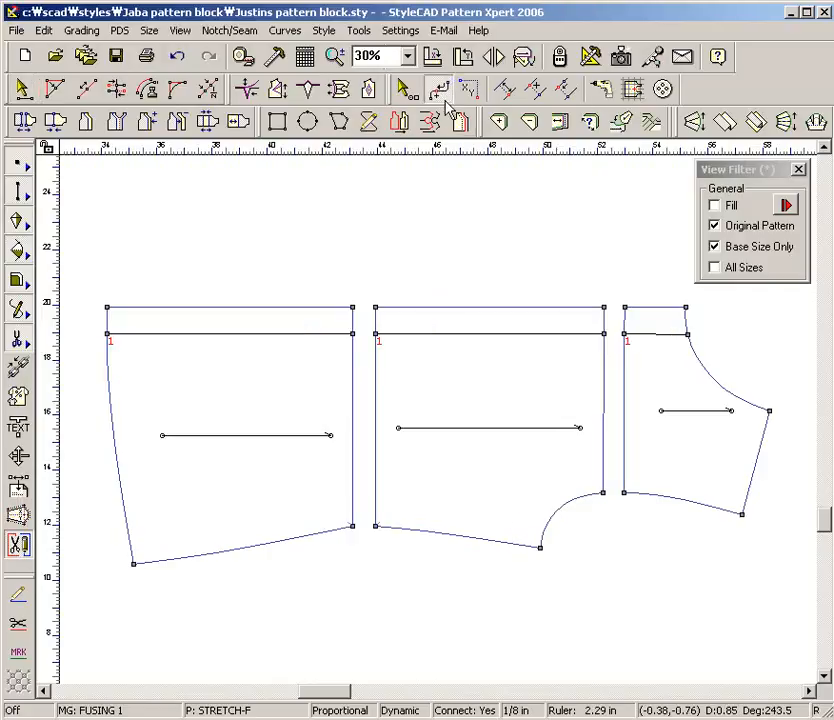
# Step: Try dividing the connected upper internal line segments across the three pieces into 3 divisions with notched points, and undo it
pyautogui.click(210, 90)
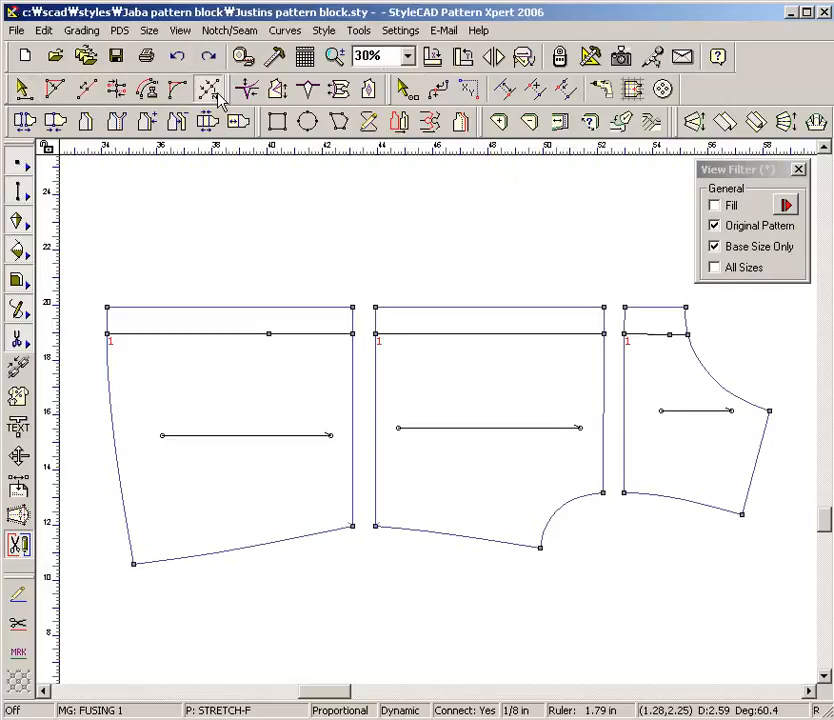
pyautogui.click(313, 345)
pyautogui.click(452, 349)
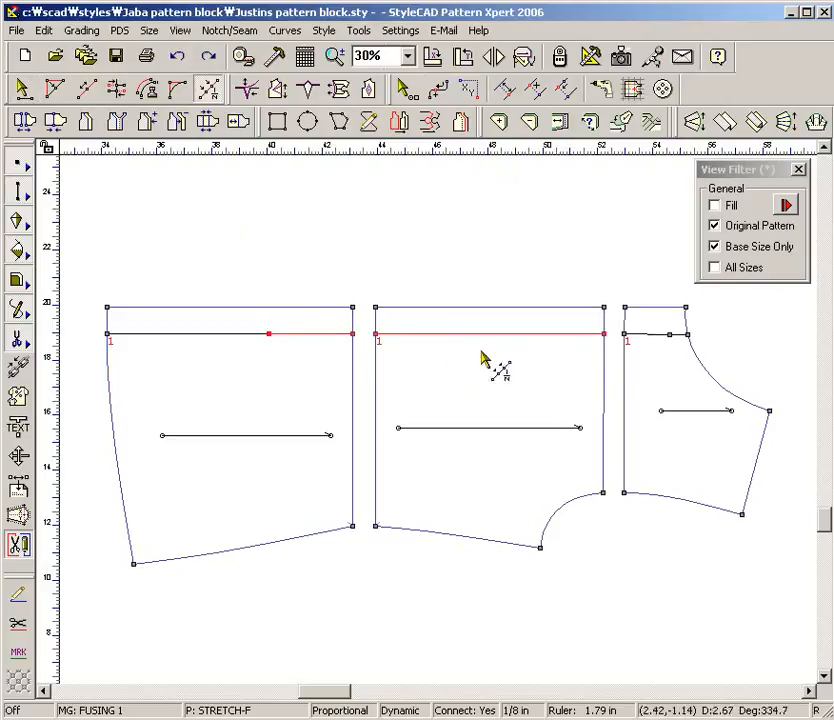
pyautogui.click(658, 350)
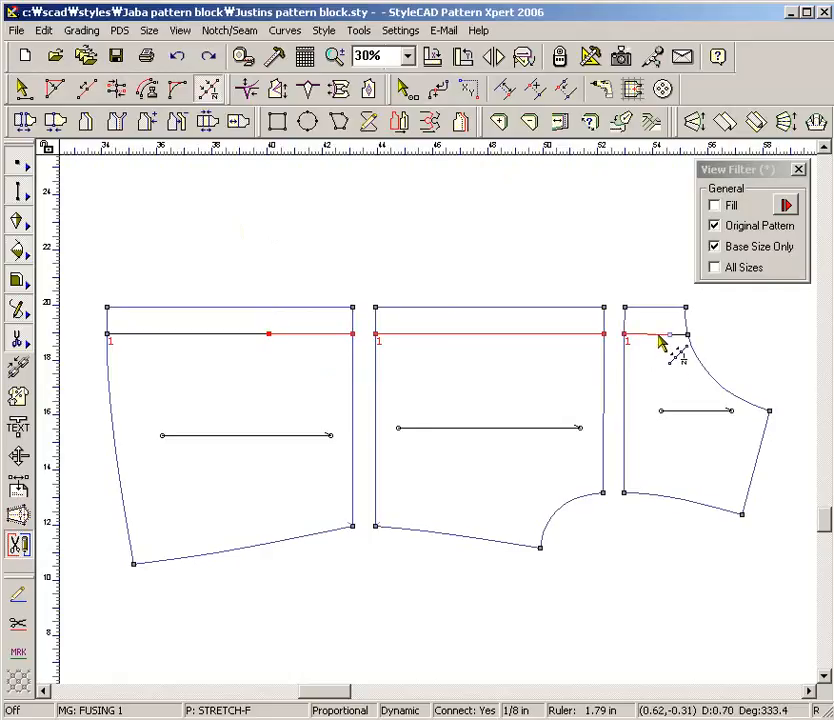
pyautogui.rightClick(658, 335)
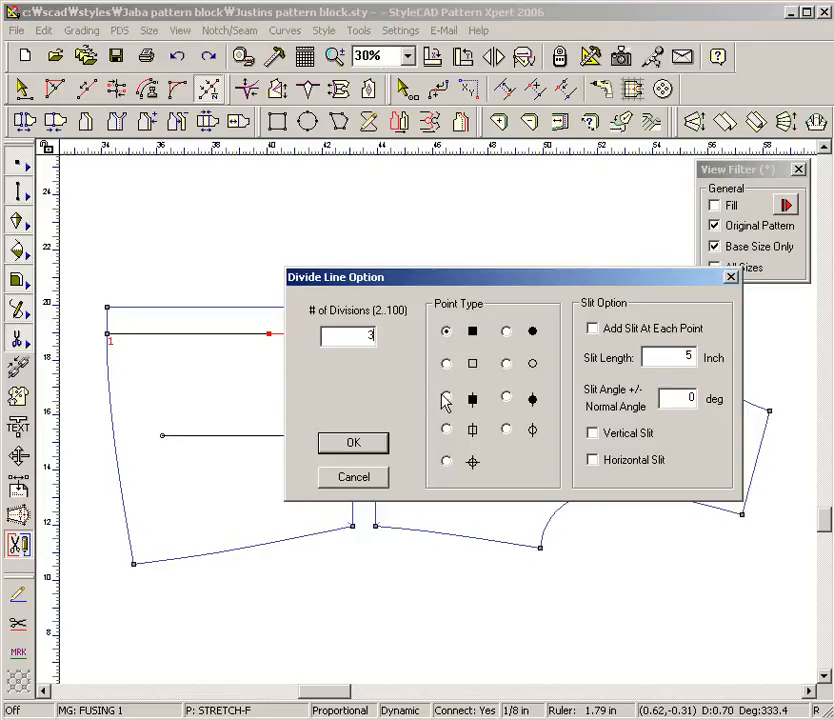
pyautogui.click(379, 448)
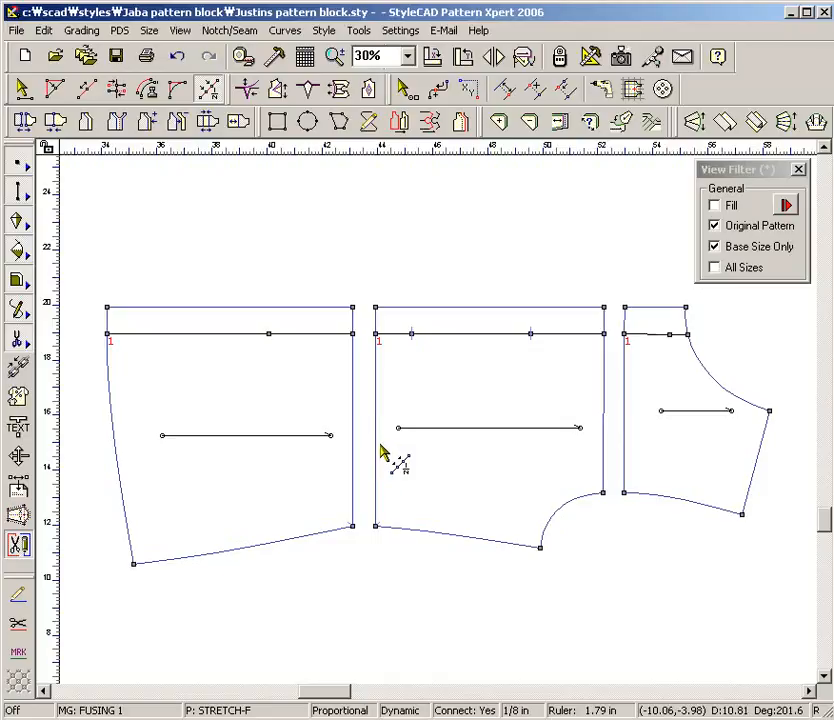
pyautogui.hotkey('ctrl', 'z')
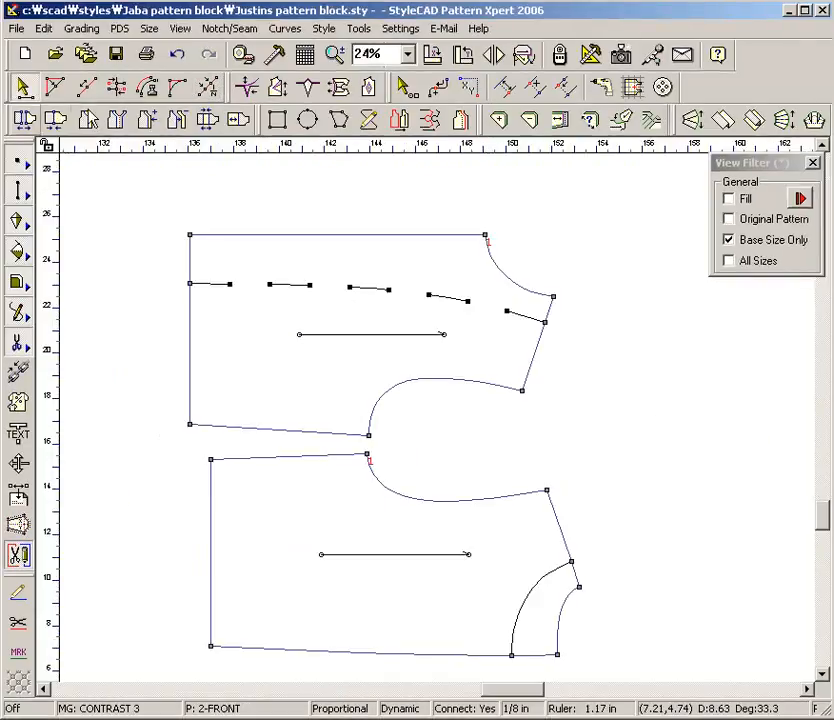
# Step: Split the back piece along its curved neck line and the front piece along its row of dashed internal lines
pyautogui.click(25, 119)
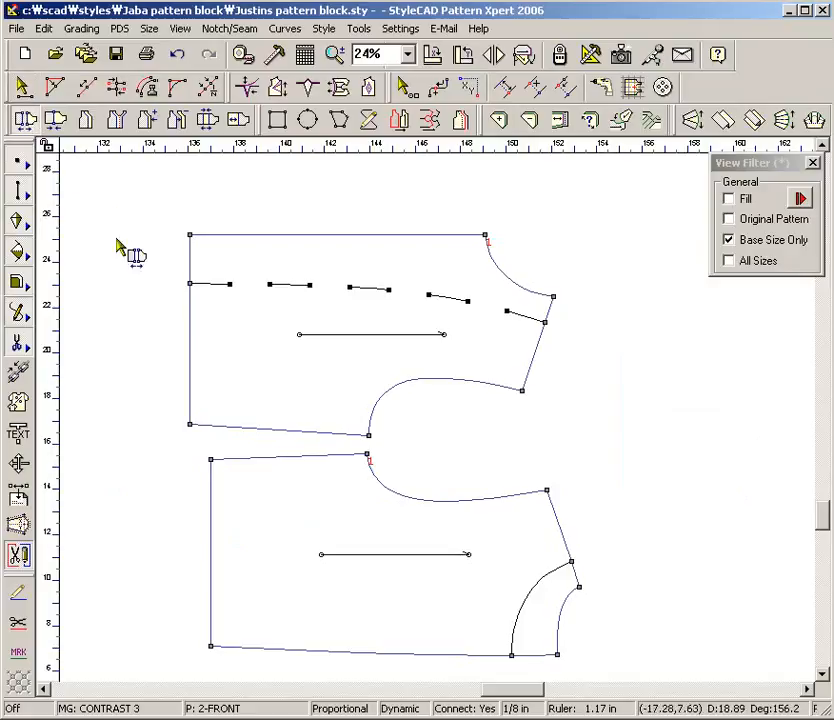
pyautogui.moveTo(503, 577); pyautogui.dragTo(546, 624)
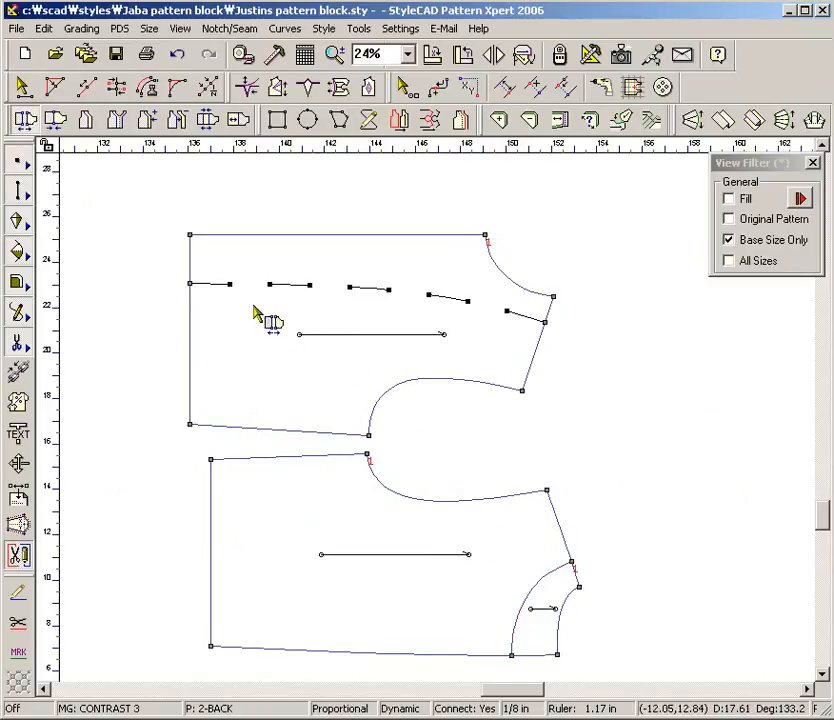
pyautogui.moveTo(216, 268); pyautogui.dragTo(370, 306)
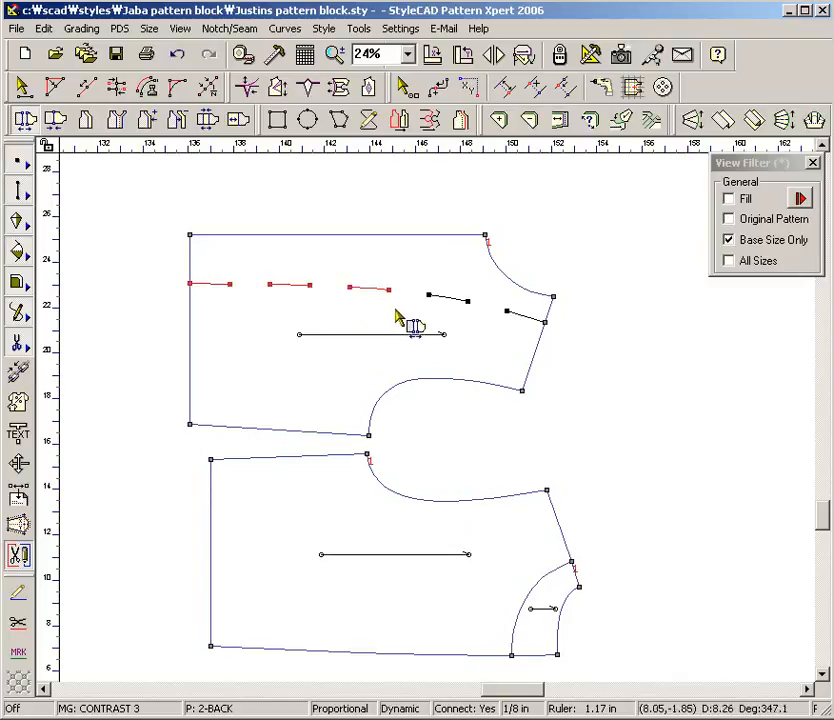
pyautogui.moveTo(452, 293); pyautogui.dragTo(519, 331)
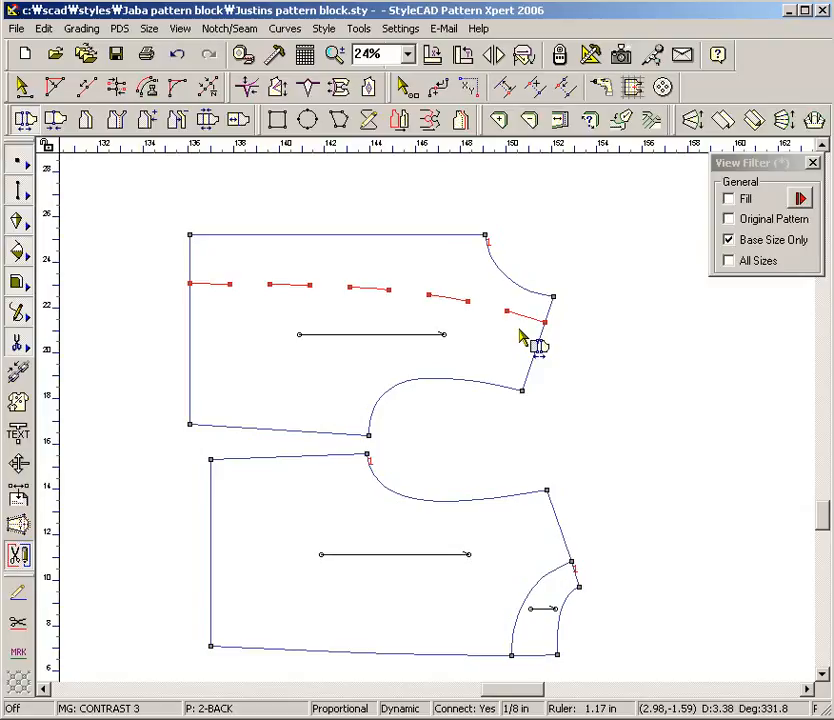
pyautogui.rightClick(443, 299)
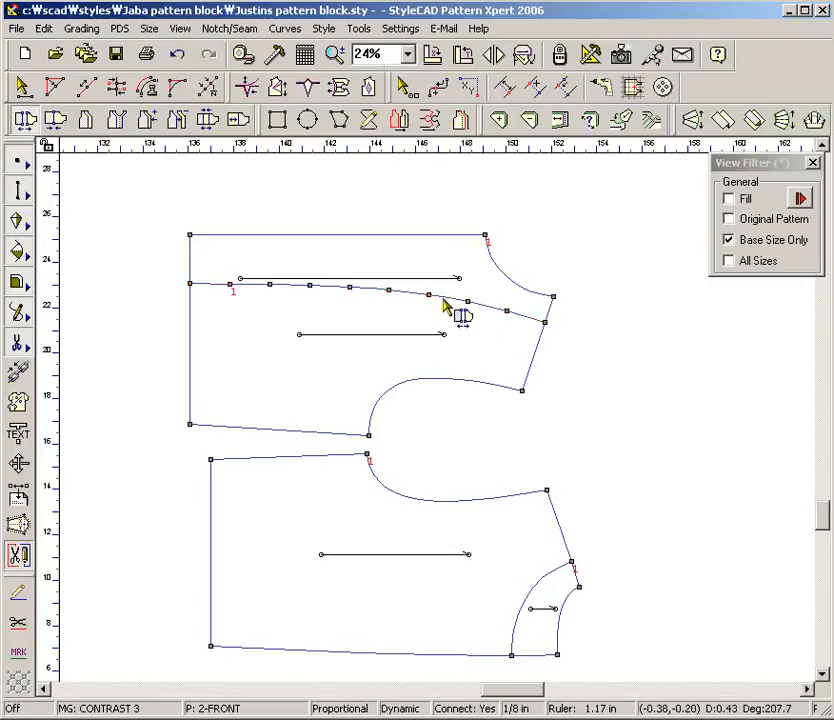
# Step: Move the split-off front panel about 2 inches up and the back neck section away from the back body
pyautogui.moveTo(464, 283); pyautogui.dragTo(466, 237)
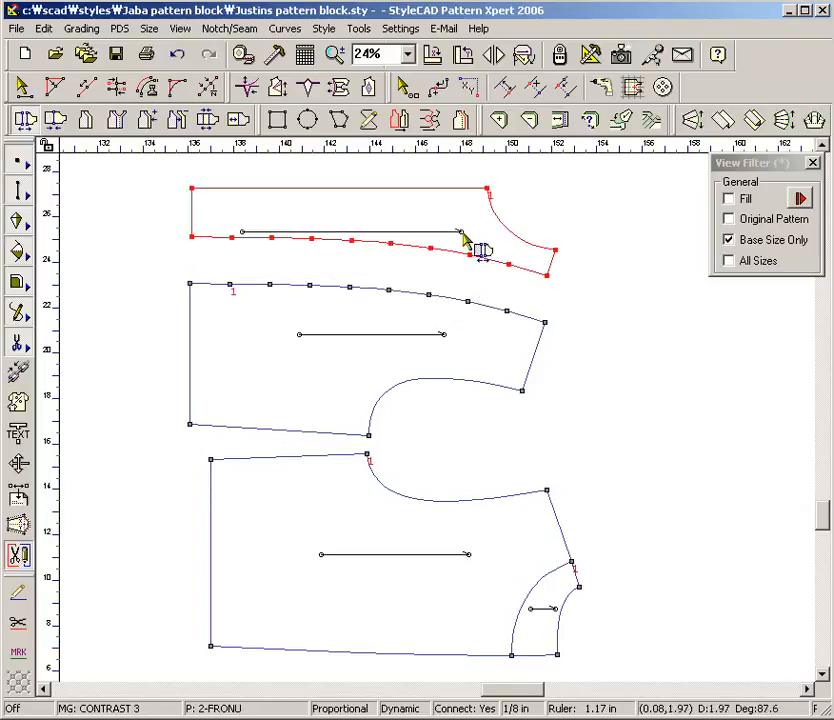
pyautogui.moveTo(546, 593); pyautogui.dragTo(605, 606)
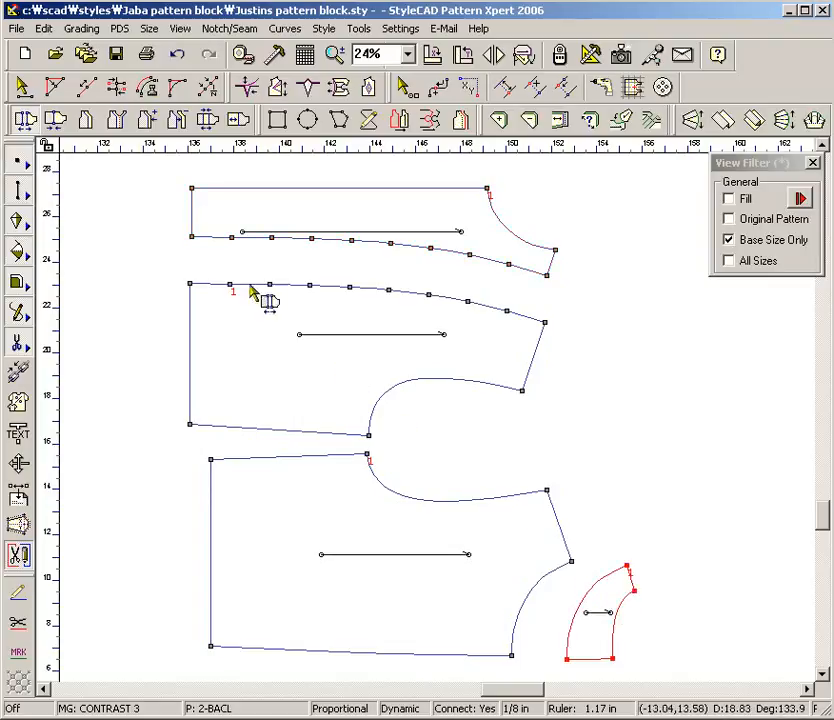
# Step: Join the two front panels along their curved edges, matching shoulder-end points, without adjusting the joining side or filling gaps
pyautogui.click(57, 120)
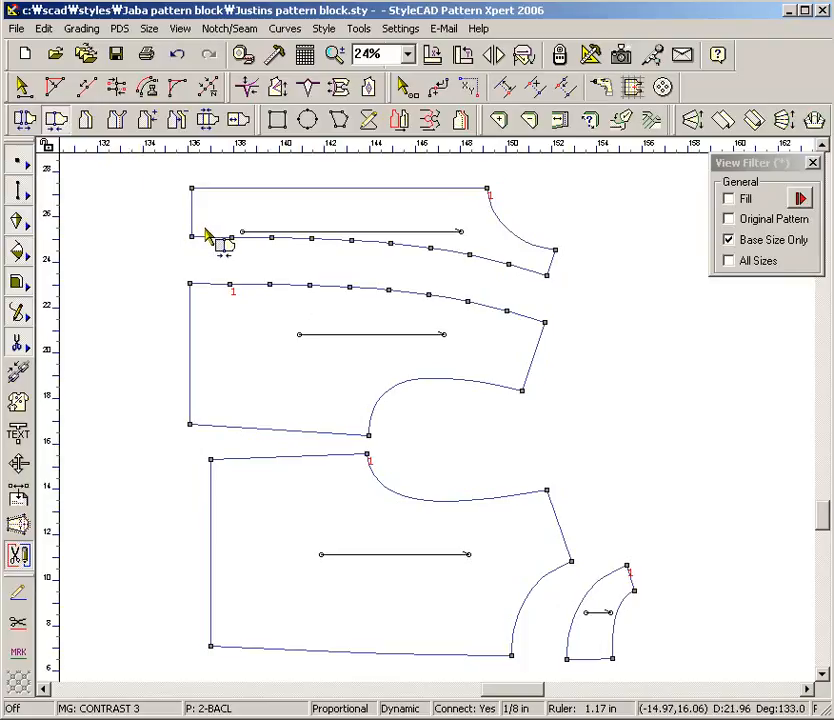
pyautogui.moveTo(205, 230); pyautogui.dragTo(374, 318)
pyautogui.moveTo(416, 241); pyautogui.dragTo(515, 329)
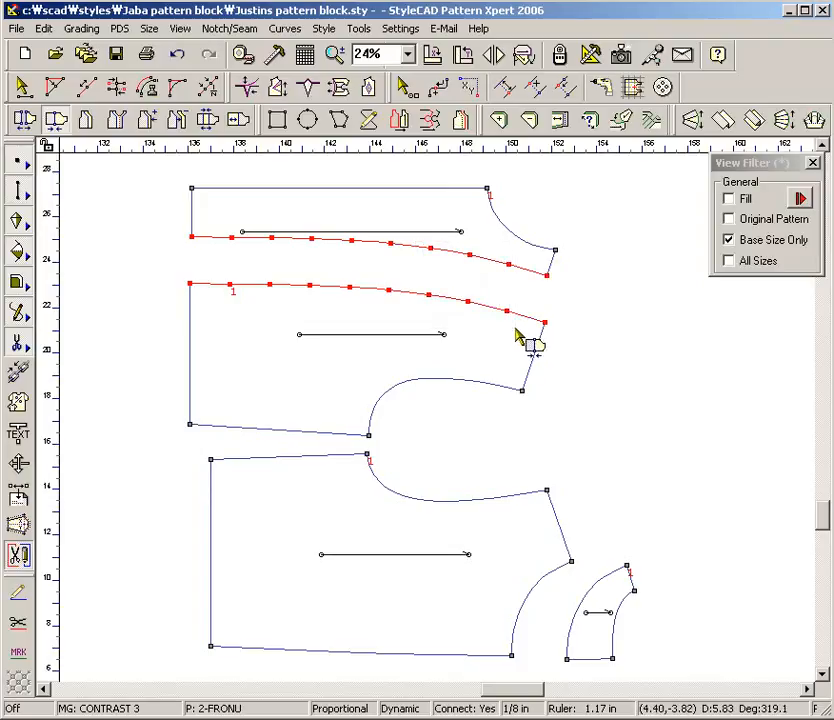
pyautogui.click(545, 326)
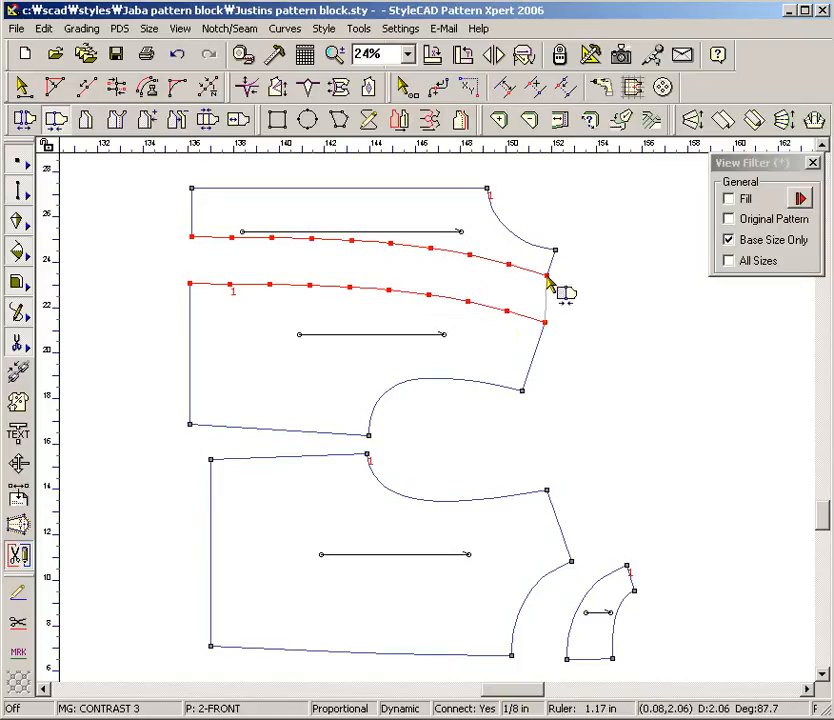
pyautogui.click(548, 283)
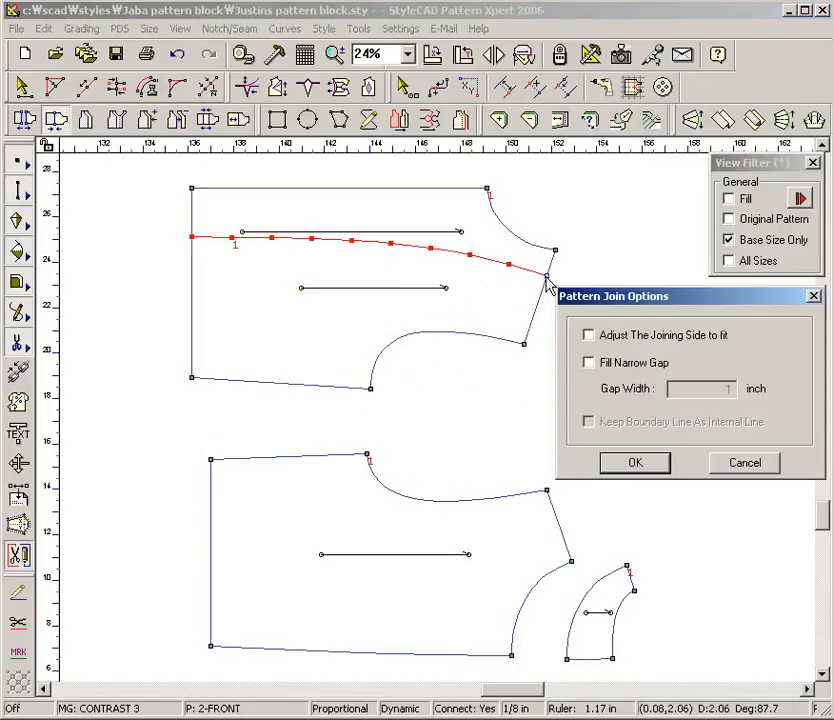
pyautogui.click(628, 465)
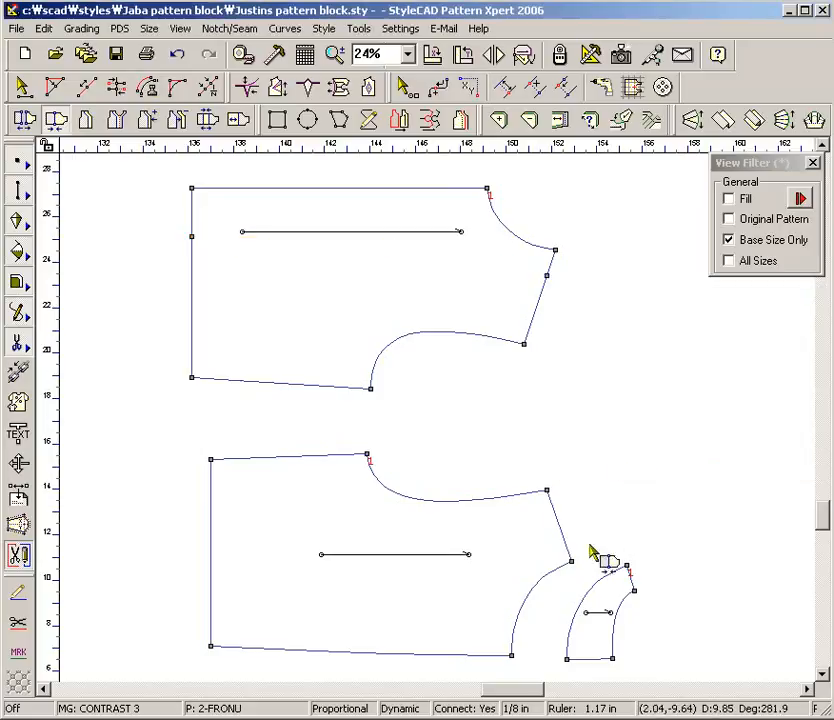
# Step: Join the back neck section to the back body along their matching curved edges
pyautogui.moveTo(510, 590); pyautogui.dragTo(600, 644)
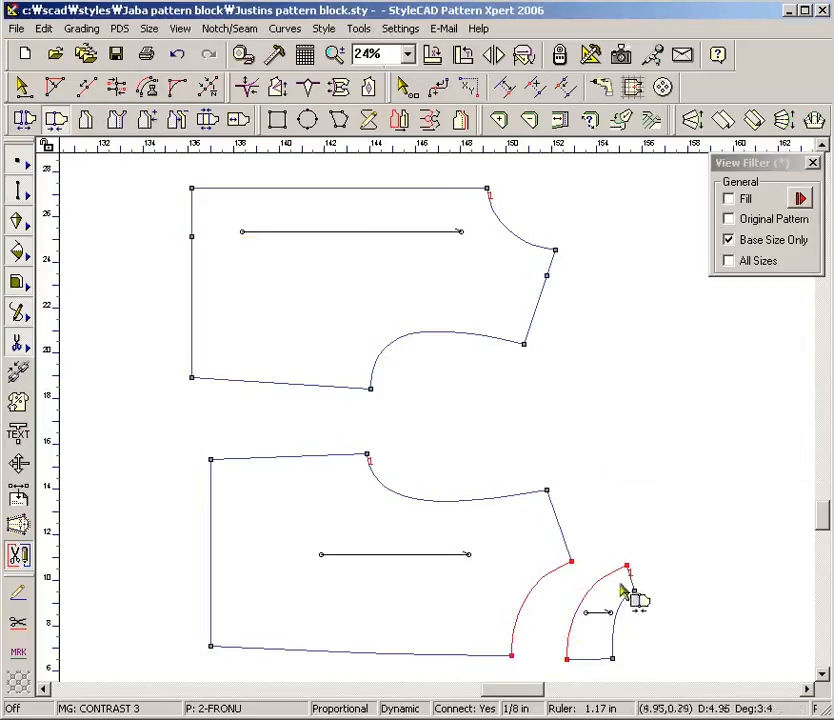
pyautogui.moveTo(628, 568); pyautogui.dragTo(575, 567)
pyautogui.click(622, 641)
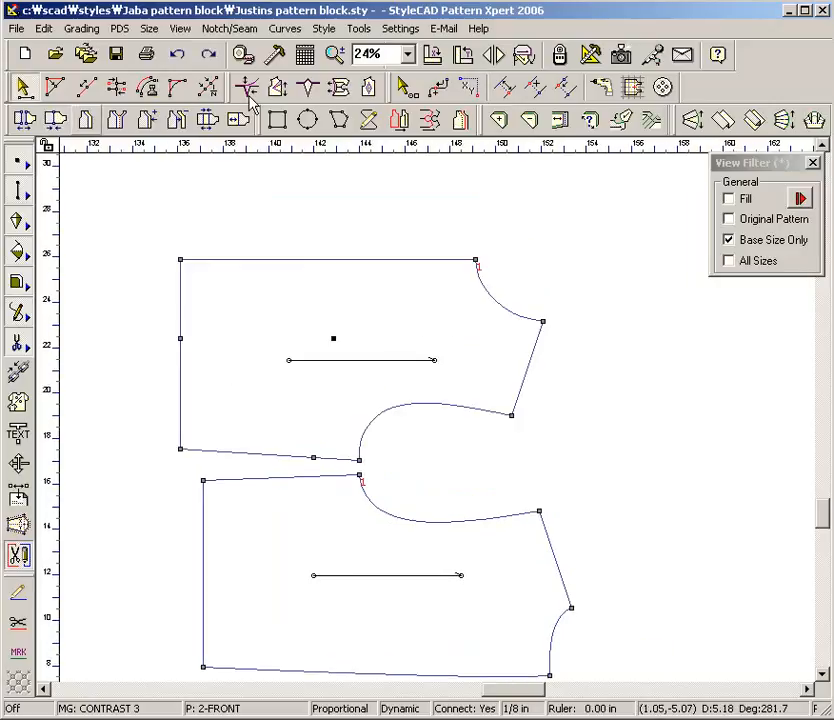
# Step: Create a 1.5 inch facing along the back neckline and 1 inch facings along the back and front armholes
pyautogui.click(87, 120)
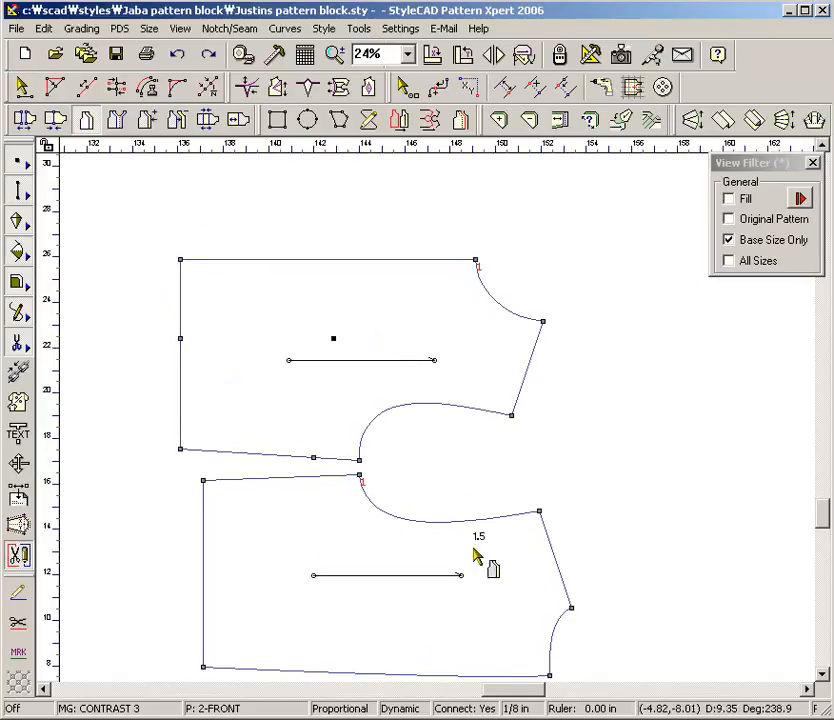
pyautogui.moveTo(533, 617); pyautogui.dragTo(560, 640)
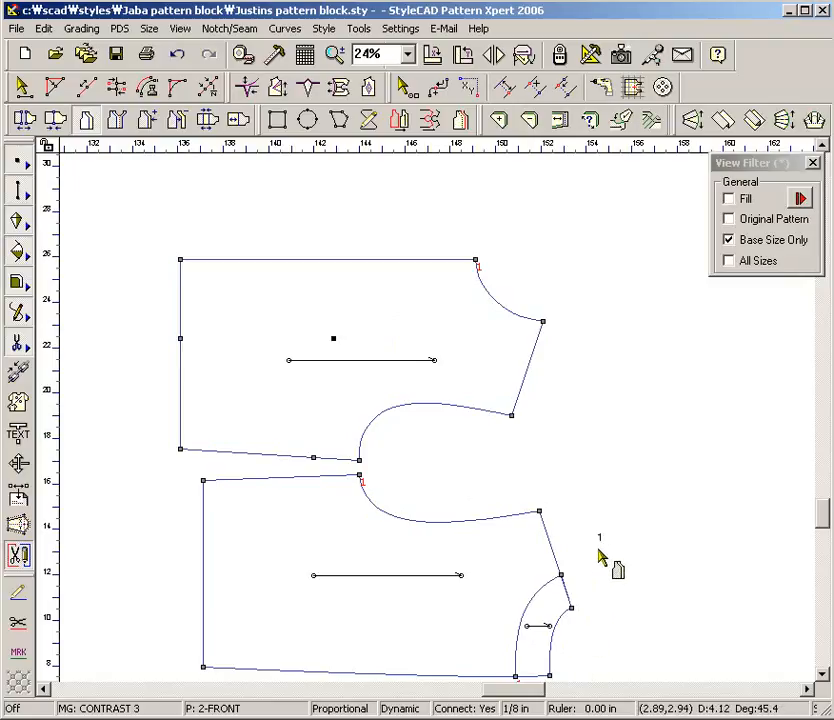
pyautogui.moveTo(426, 506); pyautogui.dragTo(475, 541)
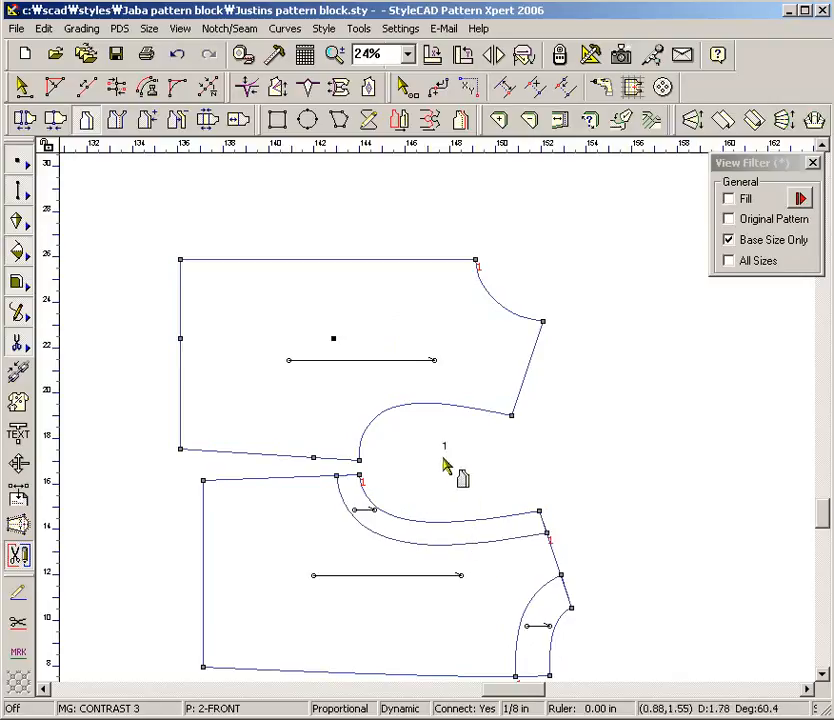
pyautogui.moveTo(397, 388); pyautogui.dragTo(444, 437)
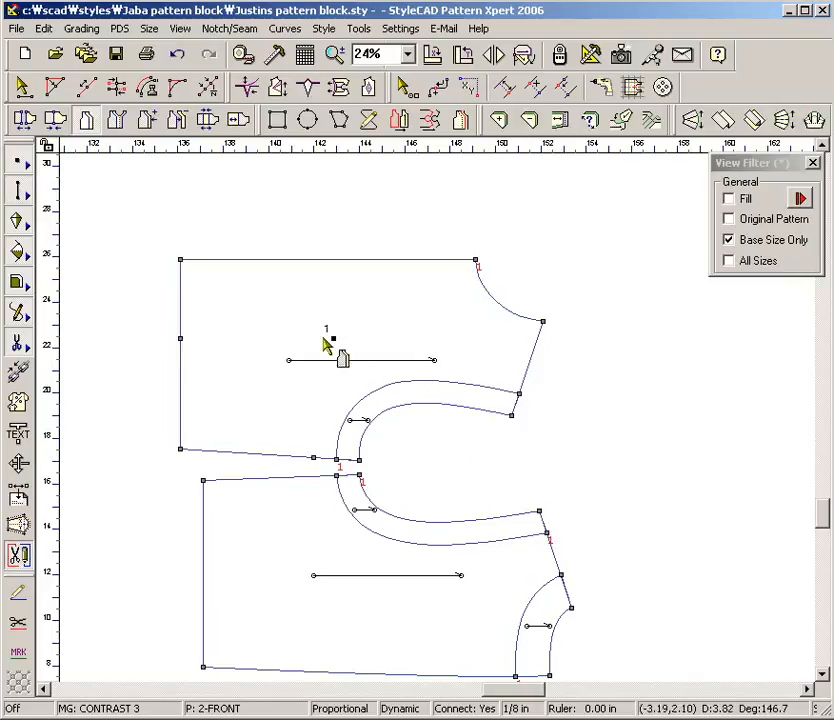
# Step: Create a 1.5 inch mirrored facing from the front piece's centre edge and neckline, using the centre front edge as the mirror line
pyautogui.click(117, 124)
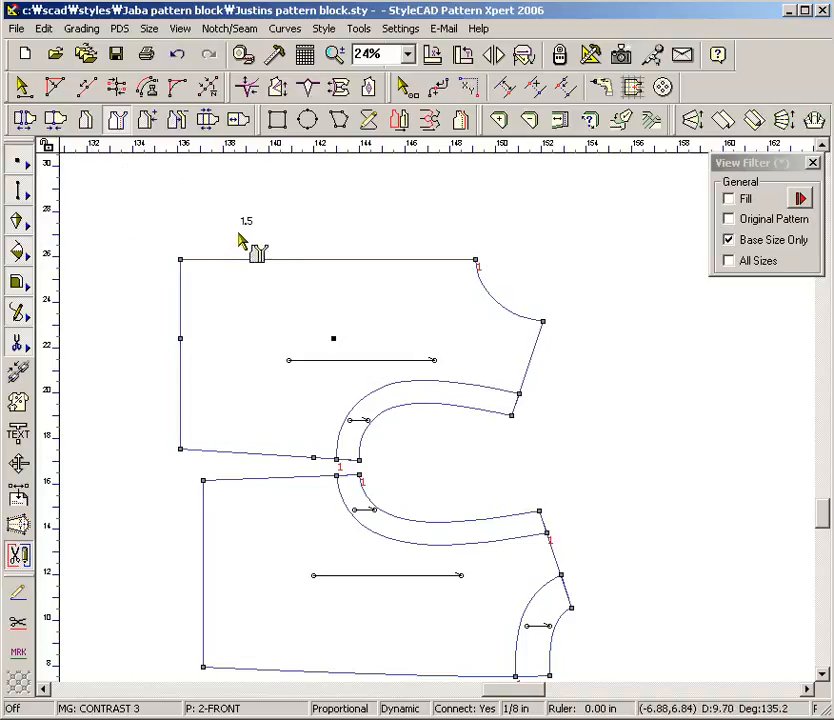
pyautogui.moveTo(278, 233); pyautogui.dragTo(503, 318)
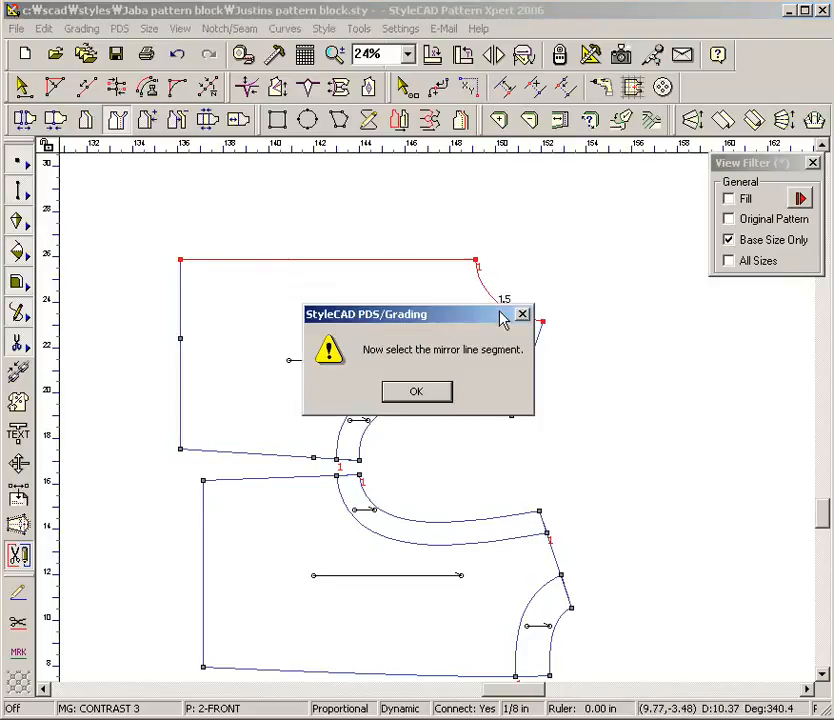
pyautogui.click(433, 393)
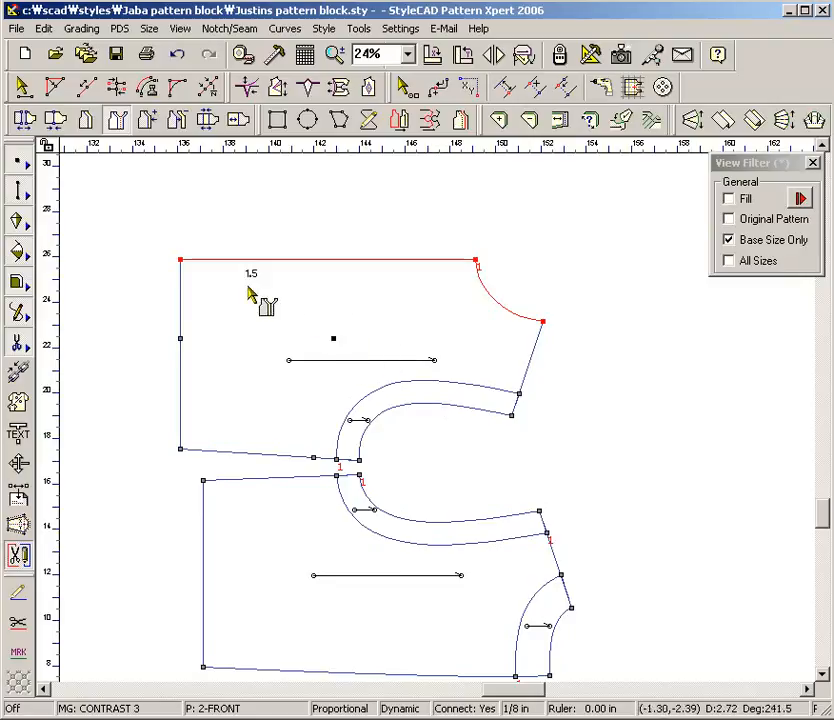
pyautogui.click(181, 261)
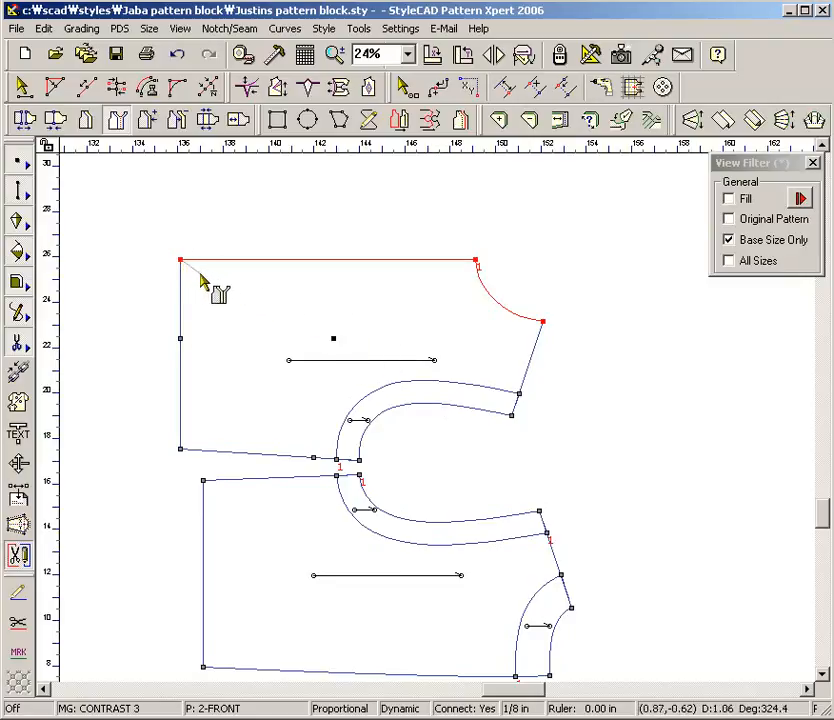
pyautogui.click(476, 261)
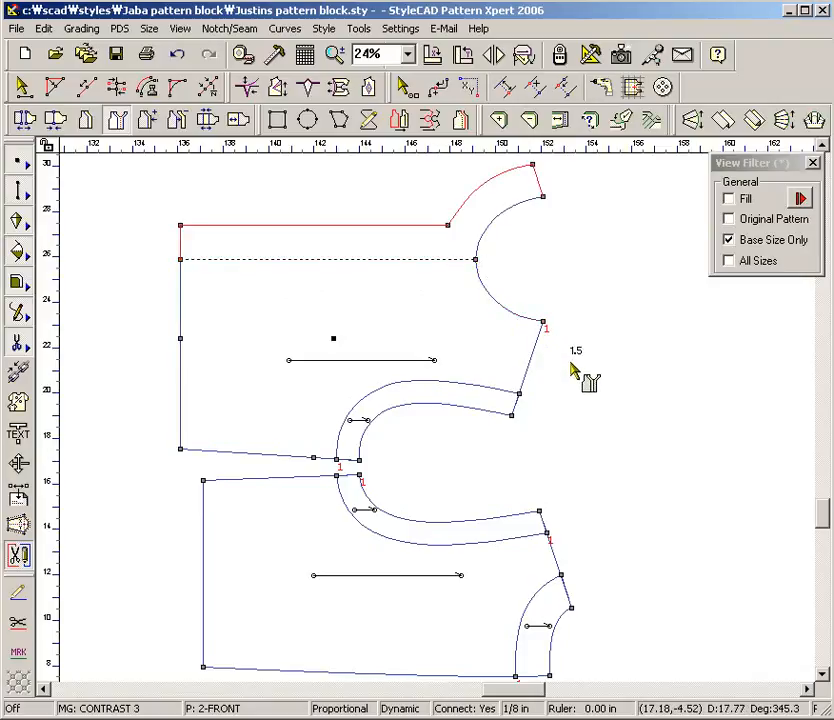
# Step: Move the front armhole, back armhole and back neckline facings off the body pieces into the open space beside them
pyautogui.click(509, 407)
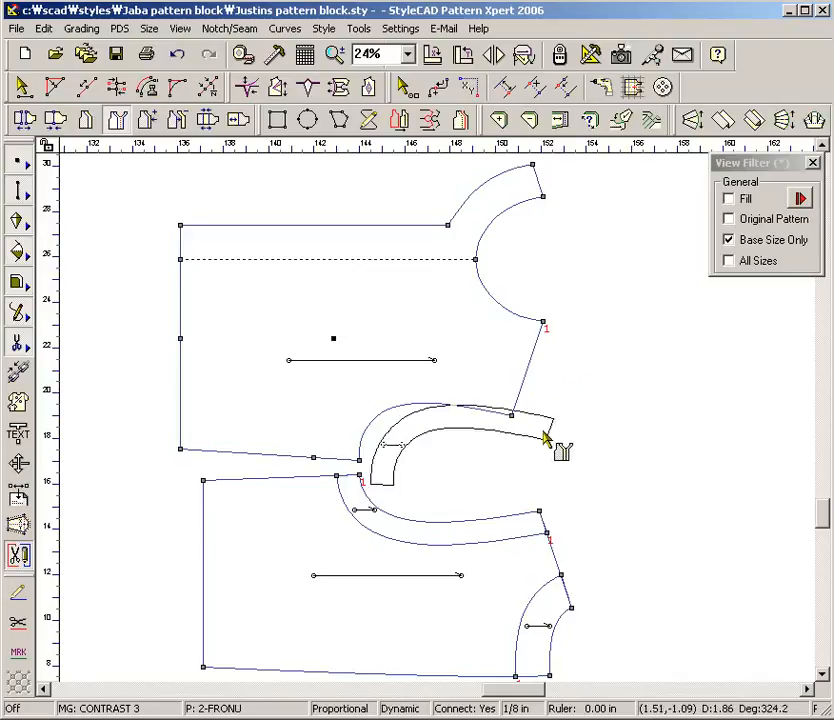
pyautogui.click(566, 452)
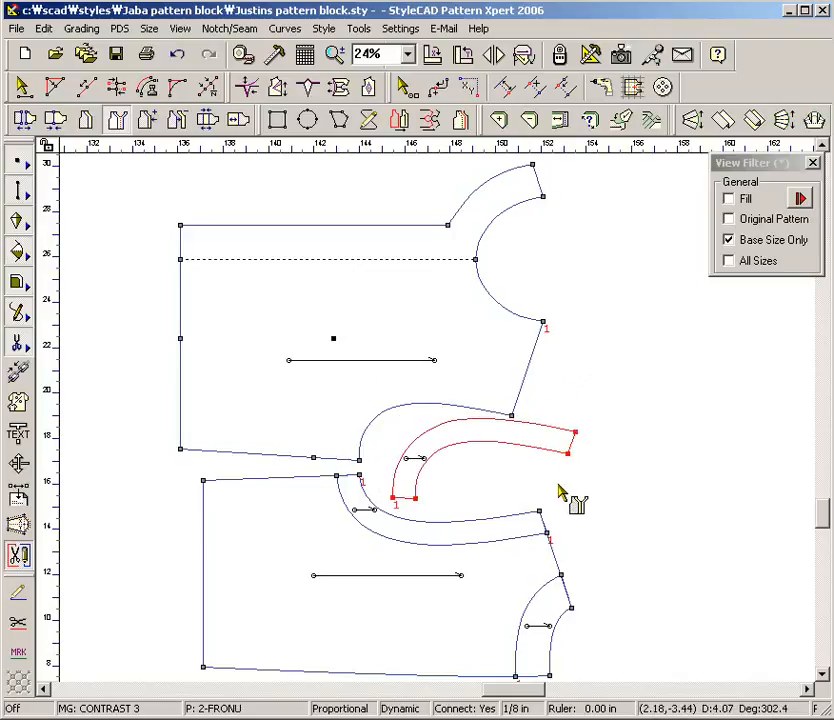
pyautogui.click(536, 530)
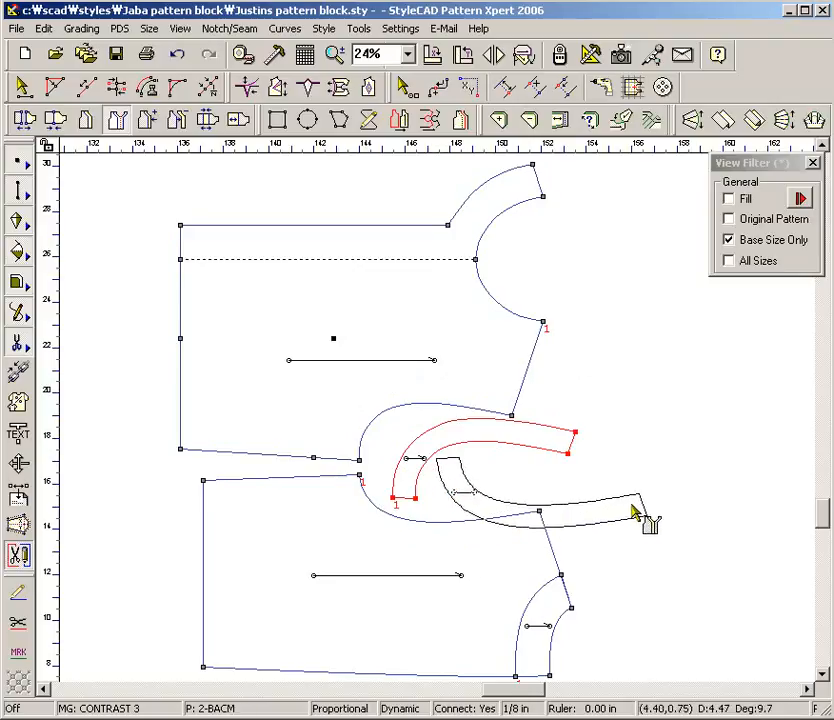
pyautogui.click(634, 488)
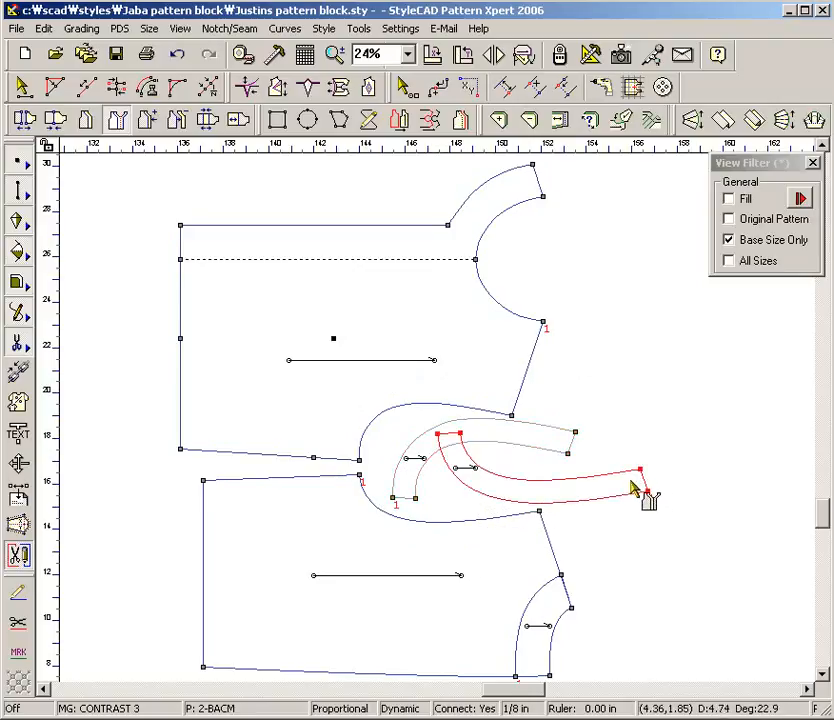
pyautogui.click(557, 604)
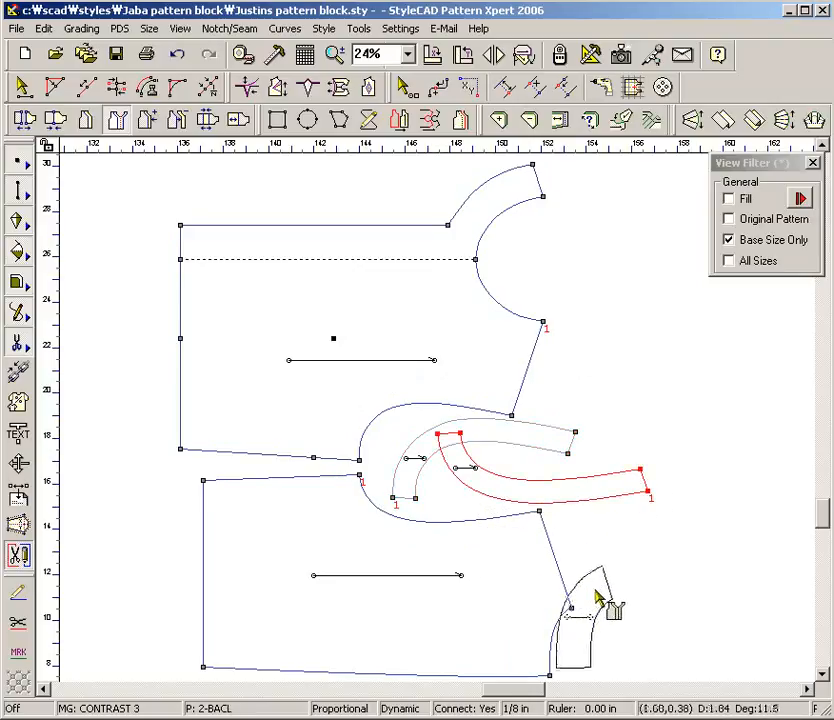
pyautogui.click(629, 597)
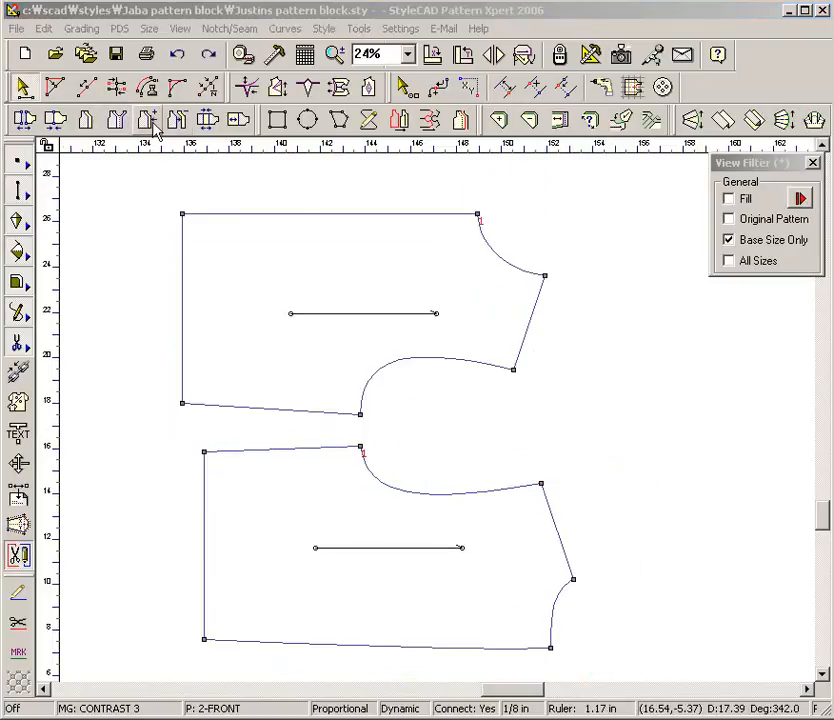
# Step: Extend the front piece's centre edge outward by 1 inch with a folding edge at both seam ends
pyautogui.click(153, 127)
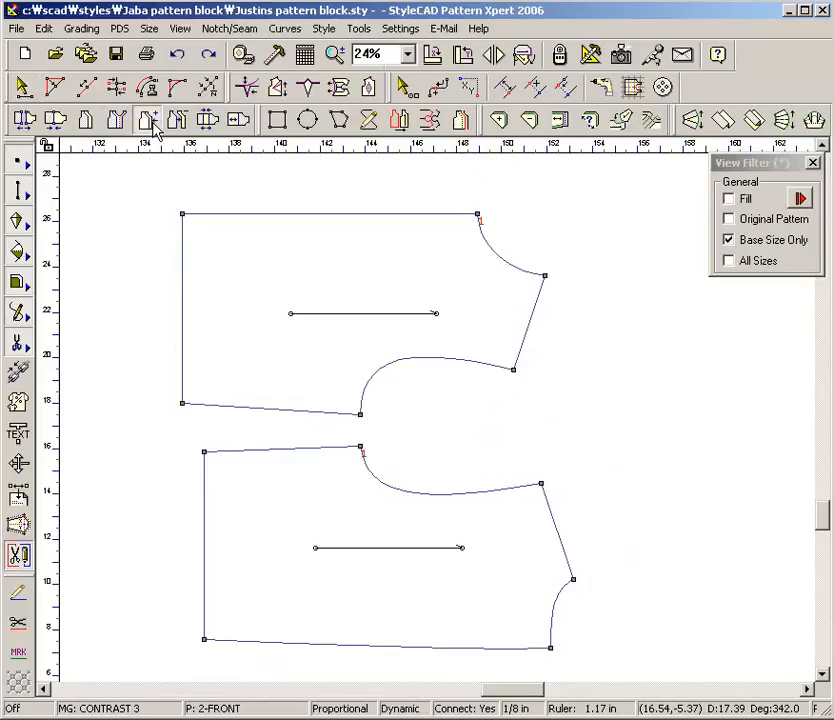
pyautogui.moveTo(218, 197); pyautogui.dragTo(358, 248)
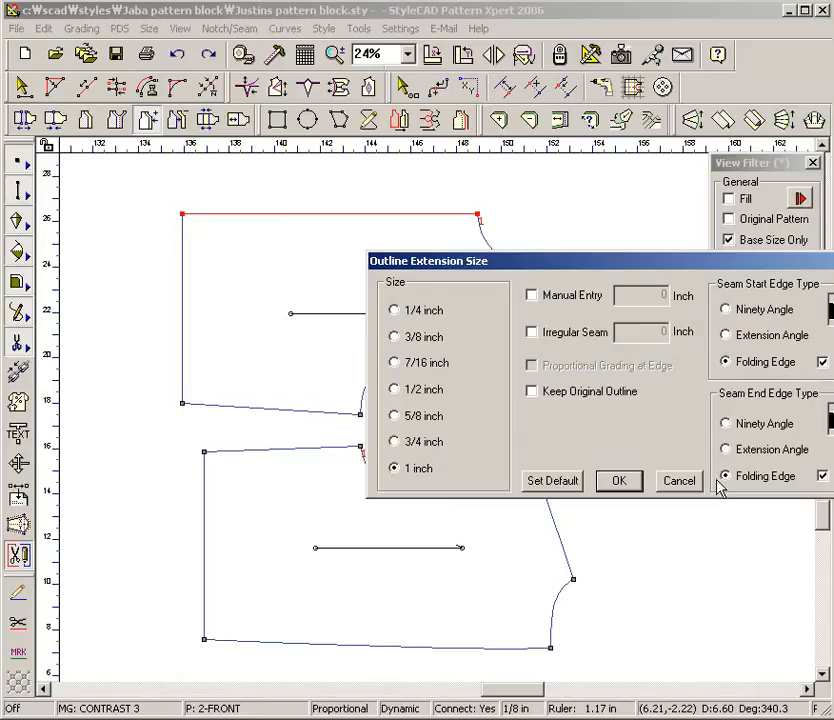
pyautogui.click(624, 489)
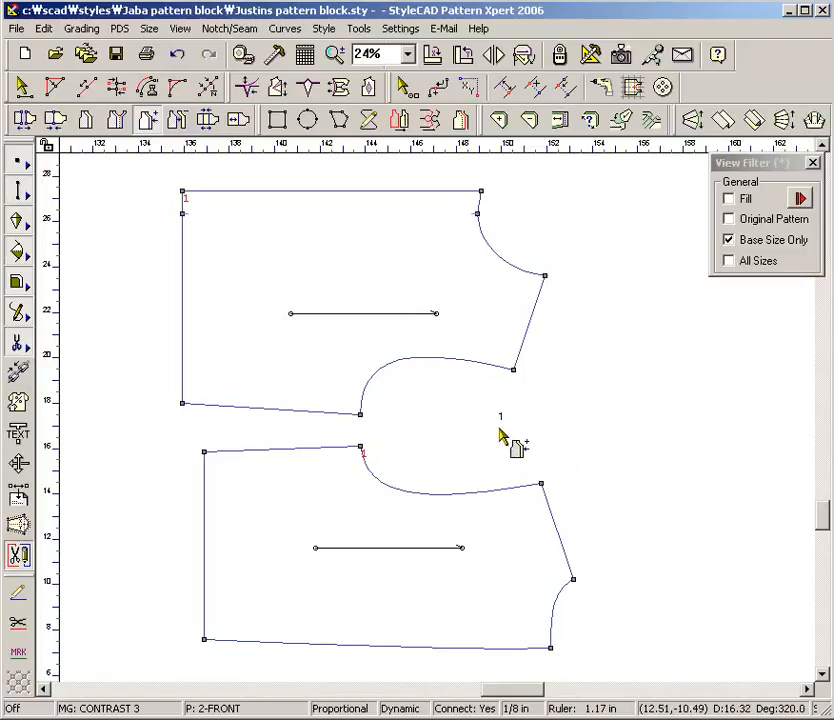
# Step: Extend the hem edges of the front and back pieces outward by 1 inch, twice on each piece
pyautogui.moveTo(158, 203); pyautogui.dragTo(199, 265)
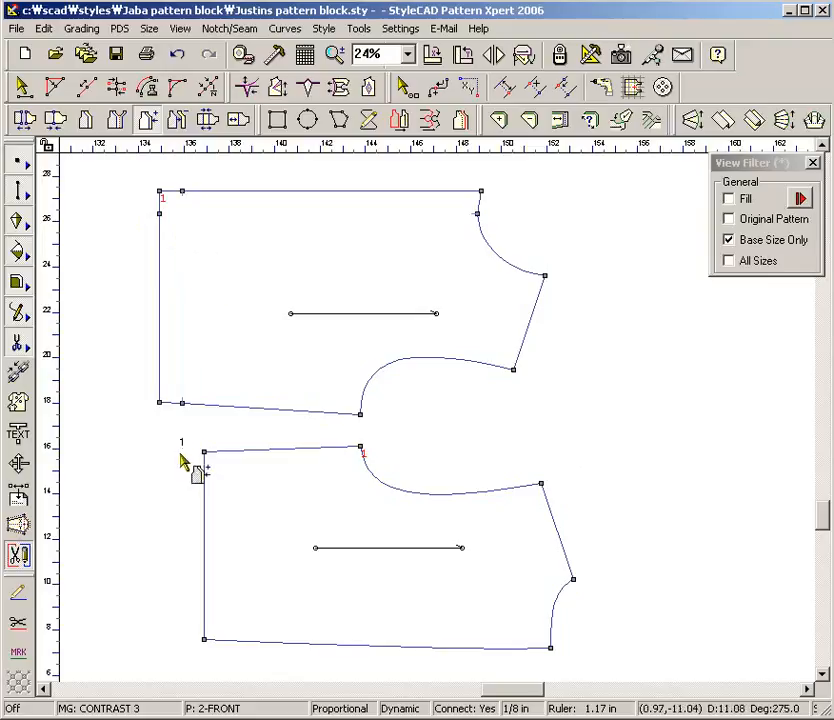
pyautogui.moveTo(183, 498); pyautogui.dragTo(197, 521)
pyautogui.moveTo(224, 554); pyautogui.dragTo(224, 555)
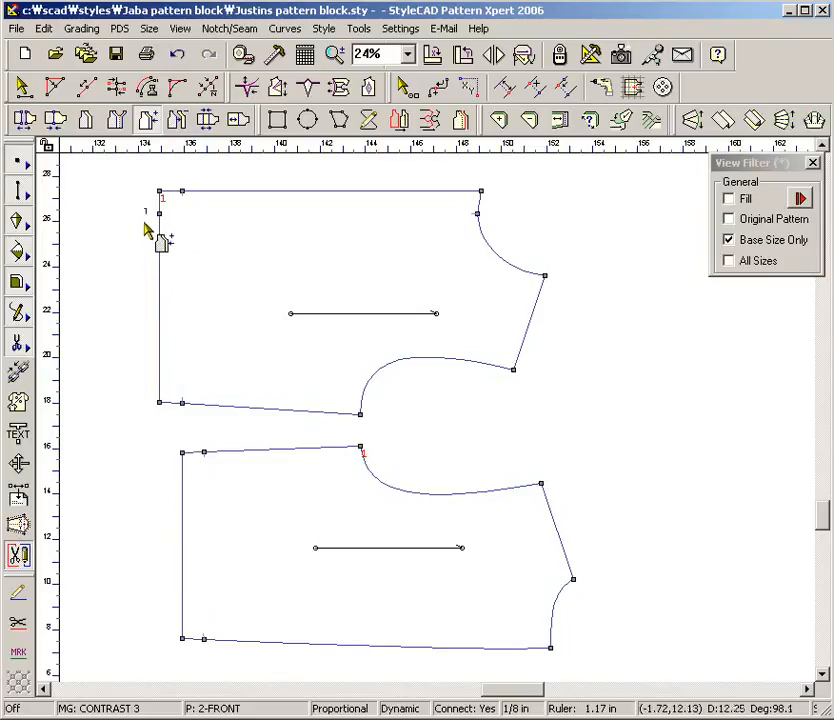
pyautogui.moveTo(145, 203); pyautogui.dragTo(179, 246)
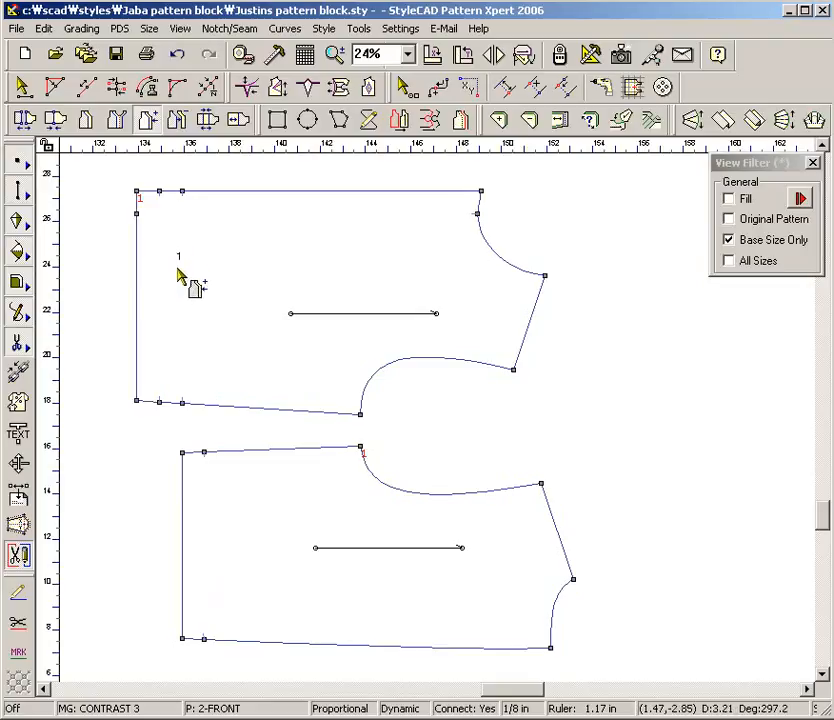
pyautogui.moveTo(167, 494); pyautogui.dragTo(201, 545)
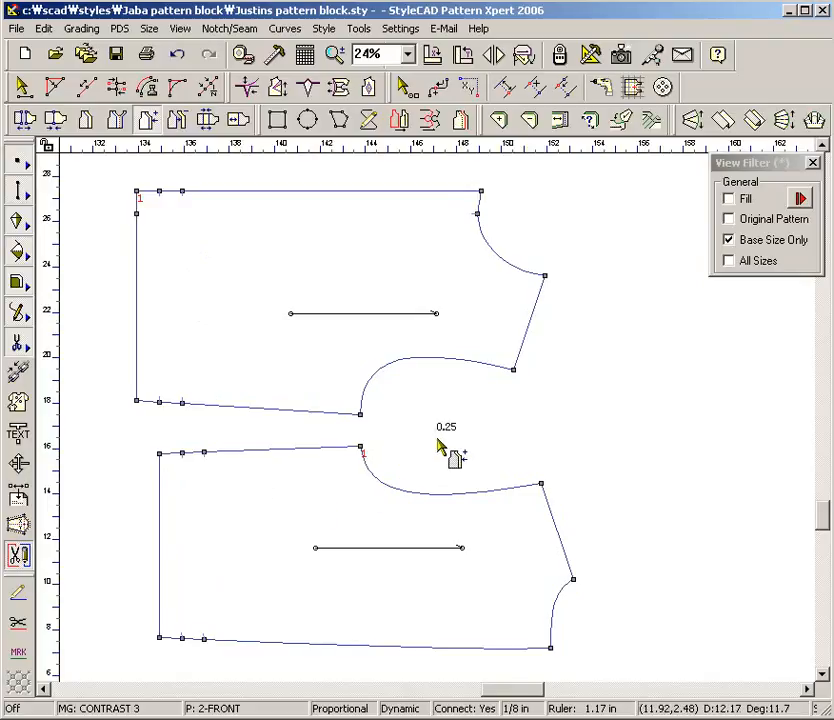
# Step: Extend the necklines and armholes of the front and back pieces outward by 0.25 inch
pyautogui.moveTo(465, 203); pyautogui.dragTo(500, 244)
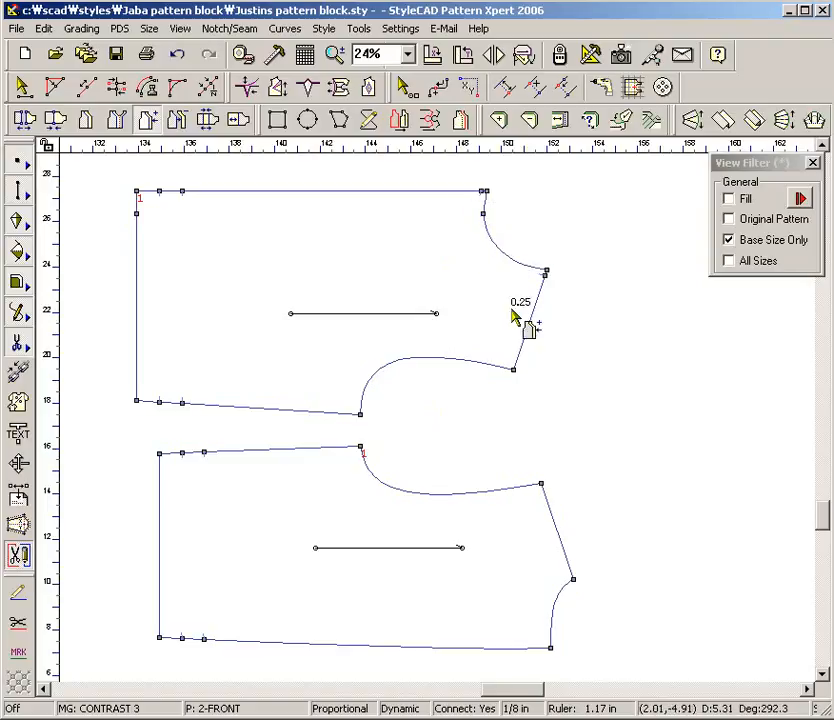
pyautogui.moveTo(543, 600); pyautogui.dragTo(570, 624)
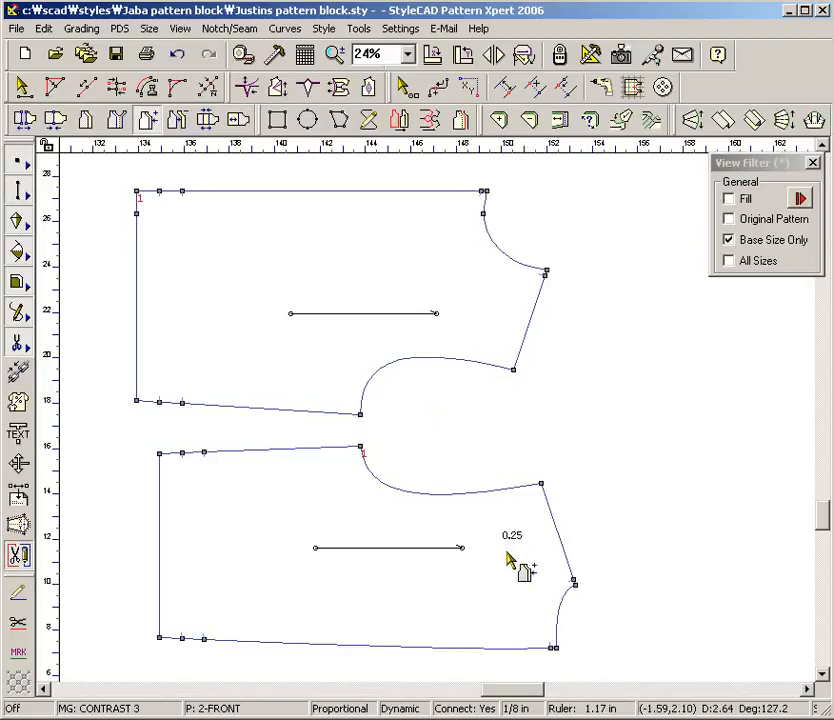
pyautogui.moveTo(471, 442); pyautogui.dragTo(405, 516)
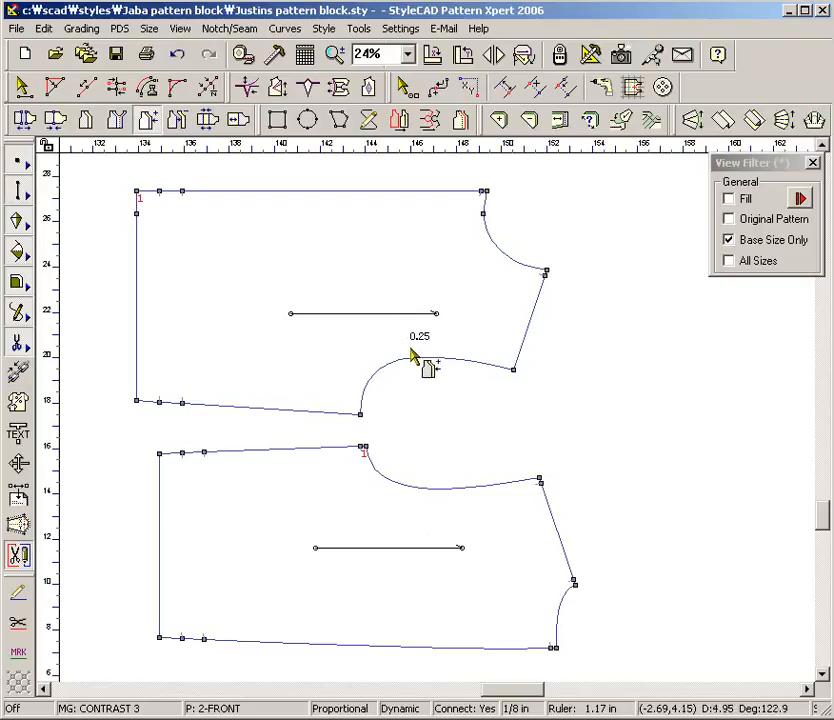
pyautogui.moveTo(411, 339); pyautogui.dragTo(443, 379)
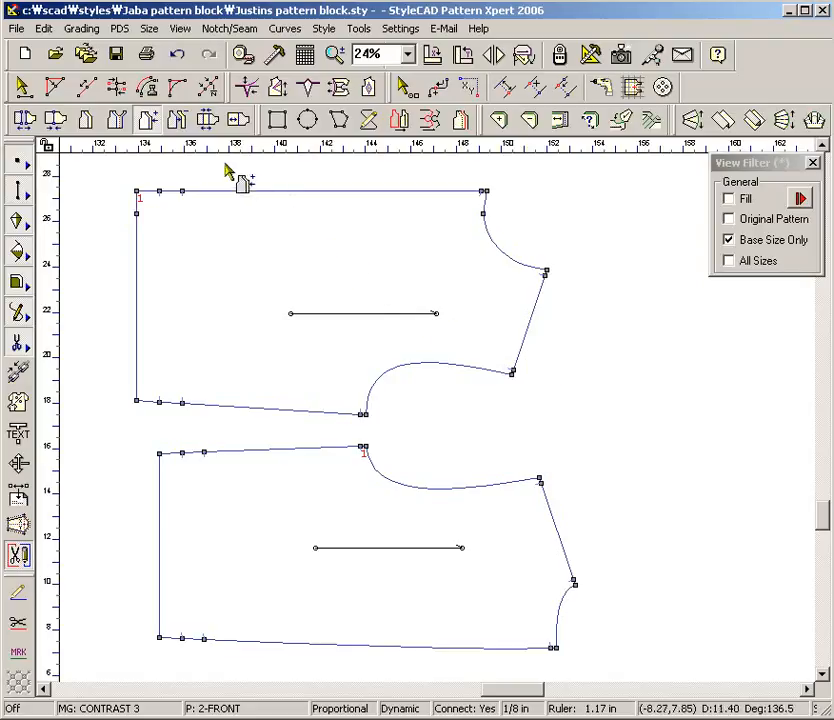
# Step: Reduce the hem edges of the front and back pieces inward by 0.5 inch, twice on each piece
pyautogui.click(180, 121)
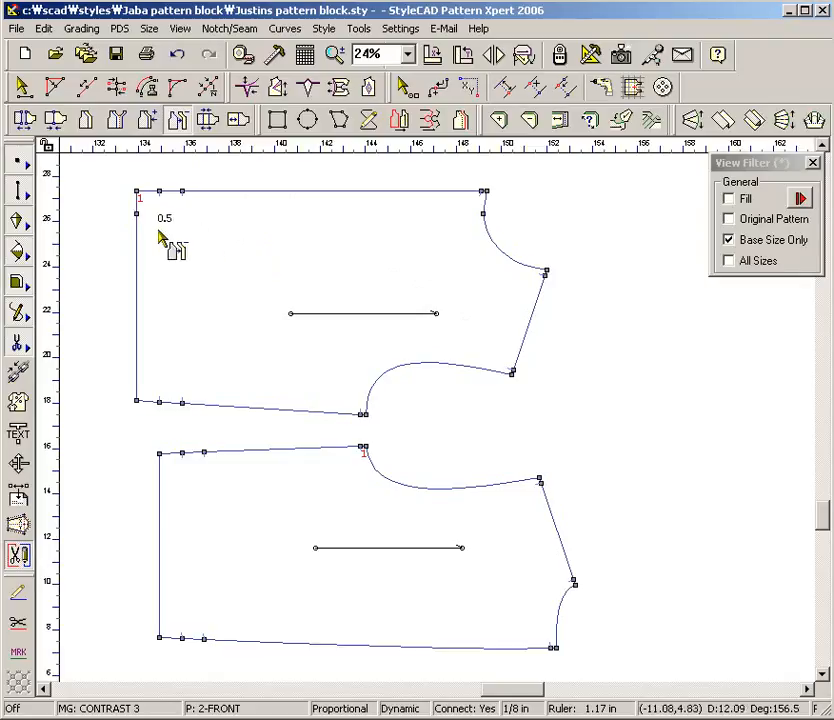
pyautogui.moveTo(126, 209); pyautogui.dragTo(164, 283)
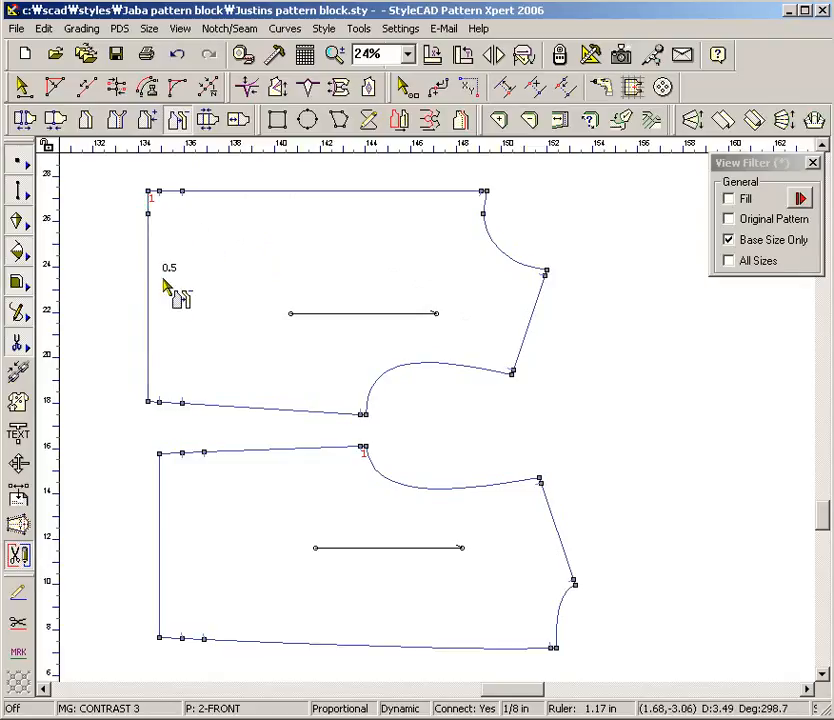
pyautogui.moveTo(144, 490); pyautogui.dragTo(176, 556)
pyautogui.moveTo(140, 210); pyautogui.dragTo(165, 258)
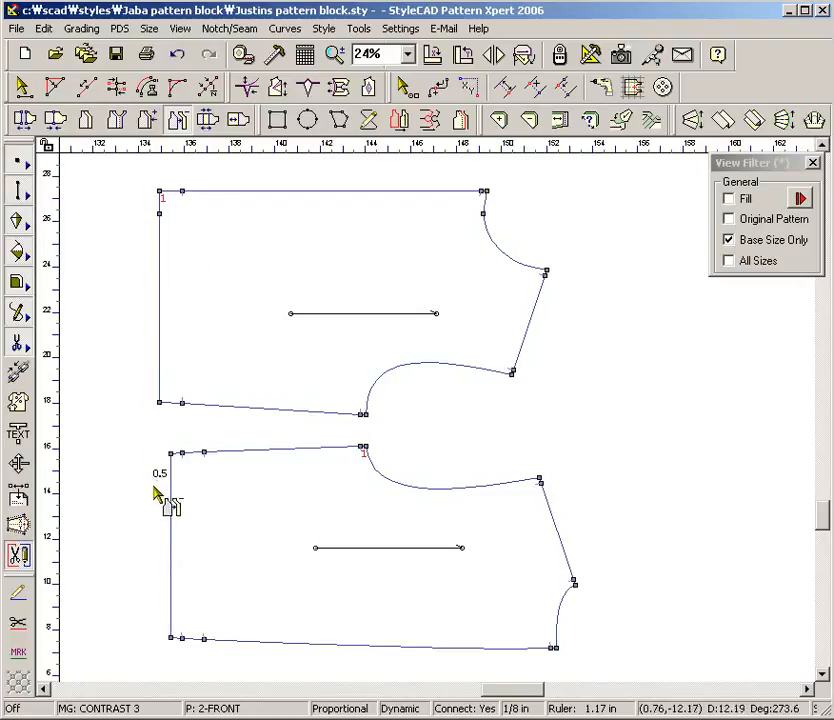
pyautogui.moveTo(164, 510); pyautogui.dragTo(198, 555)
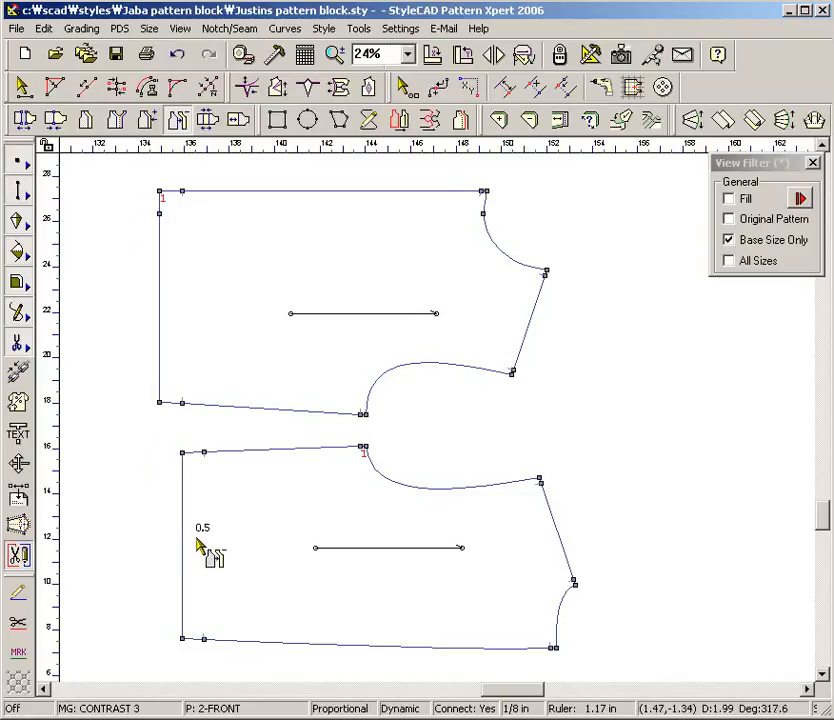
# Step: Reduce the armholes and necklines of the back and front pieces inward by 0.5 inch
pyautogui.moveTo(430, 474); pyautogui.dragTo(458, 505)
pyautogui.moveTo(440, 393); pyautogui.dragTo(397, 346)
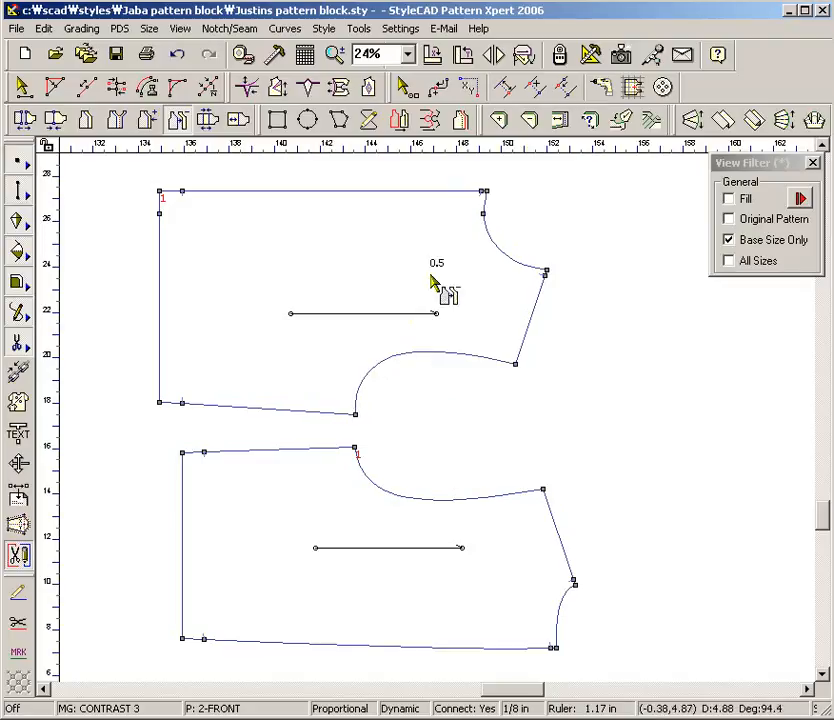
pyautogui.moveTo(468, 210); pyautogui.dragTo(505, 252)
pyautogui.moveTo(538, 598); pyautogui.dragTo(577, 629)
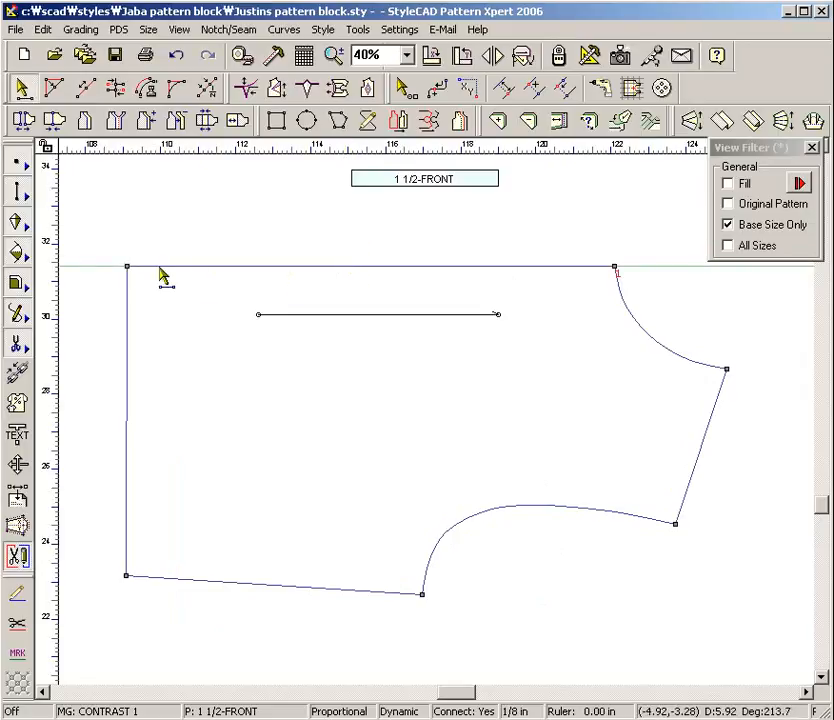
# Step: Add guidelines through the neck-shoulder point, 9.5 inches from it towards the hem, and about 3.5 inches in from the centre front edge
pyautogui.moveTo(44, 255); pyautogui.dragTo(727, 368)
pyautogui.moveTo(700, 320); pyautogui.dragTo(740, 350)
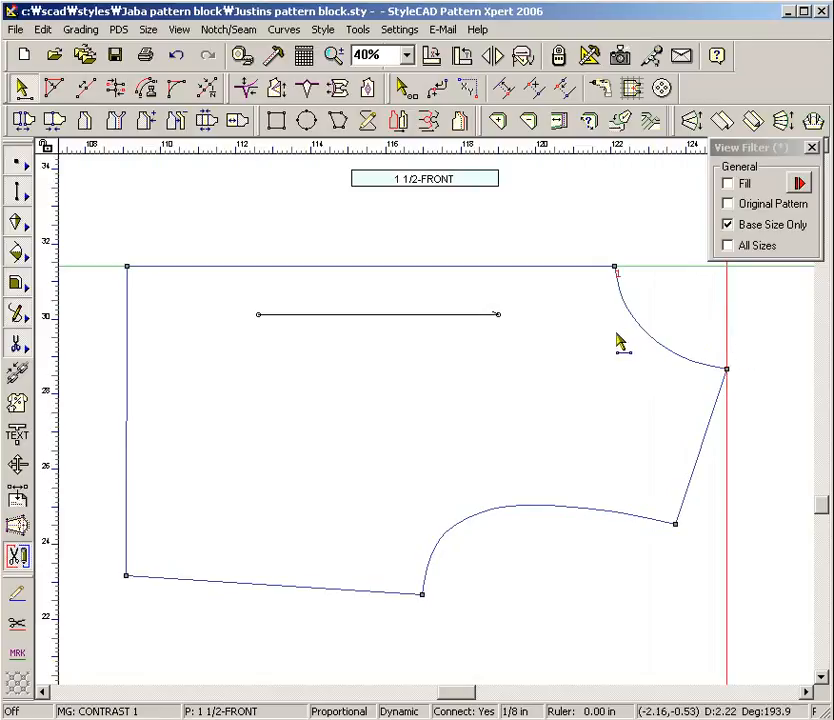
pyautogui.write('9.5')
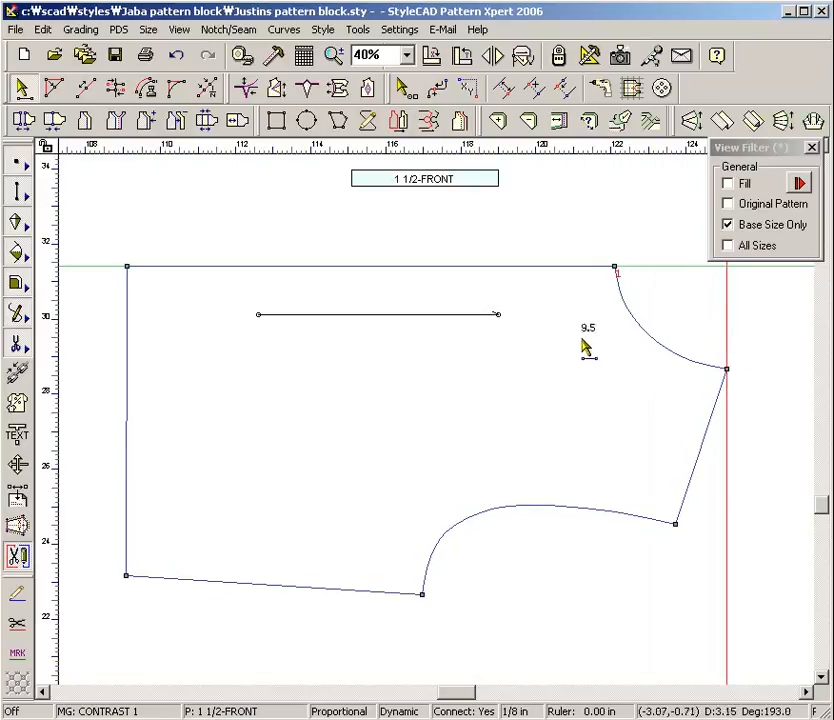
pyautogui.click(559, 346)
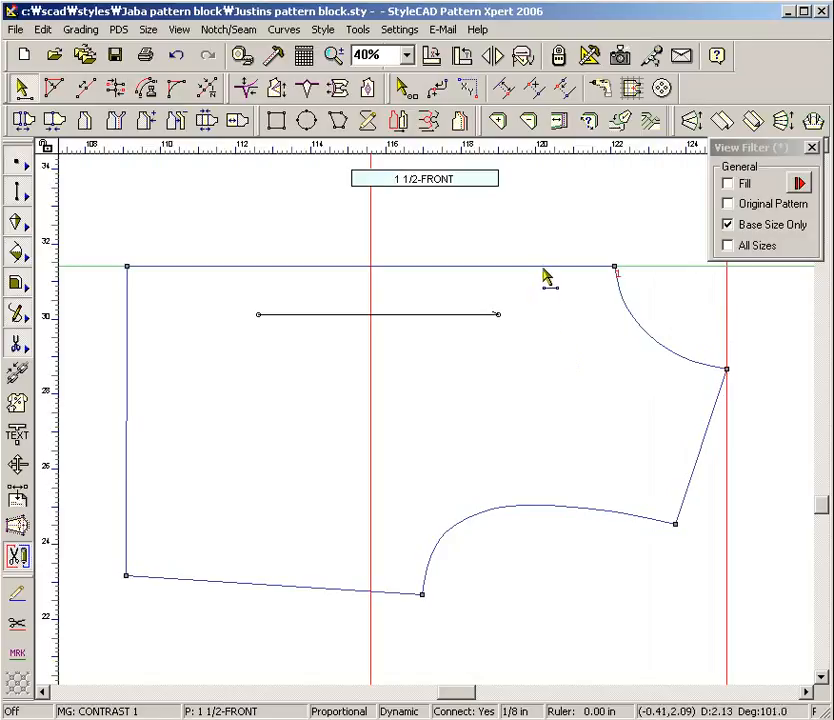
pyautogui.moveTo(641, 268); pyautogui.dragTo(577, 297)
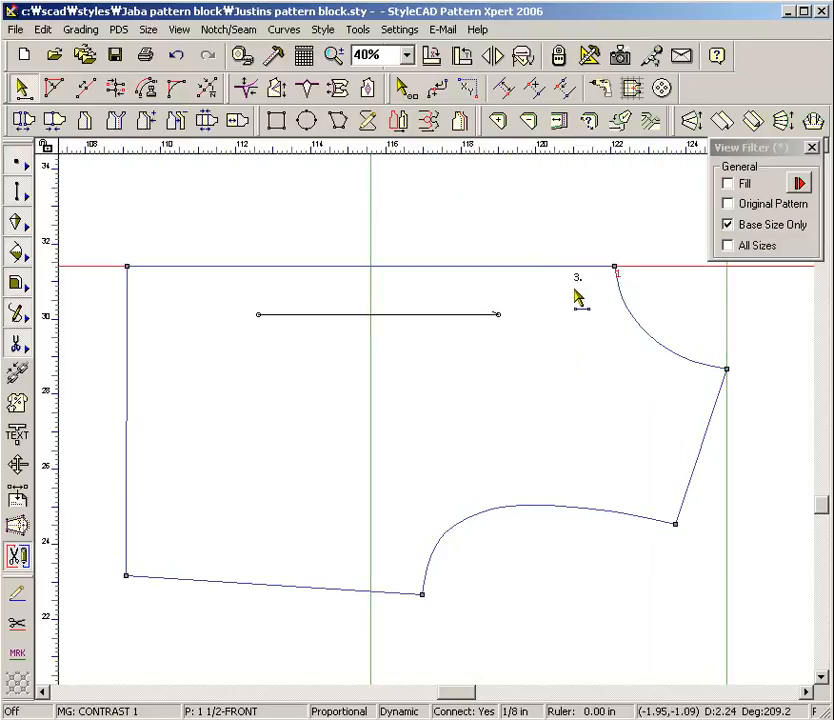
pyautogui.press('Return')
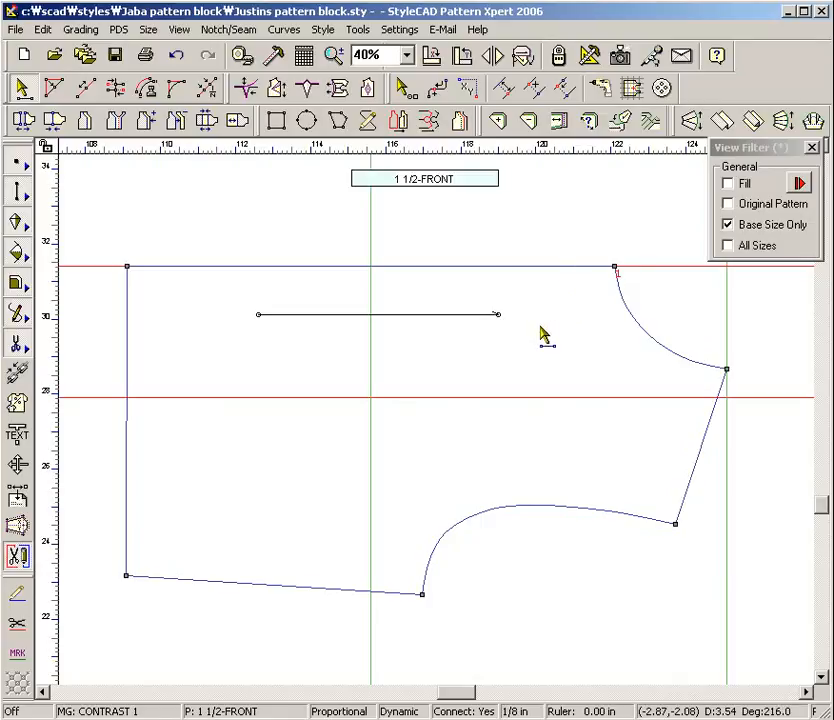
# Step: Place a drill mark where the two offset guidelines cross inside the front piece and delete all guidelines
pyautogui.click(632, 90)
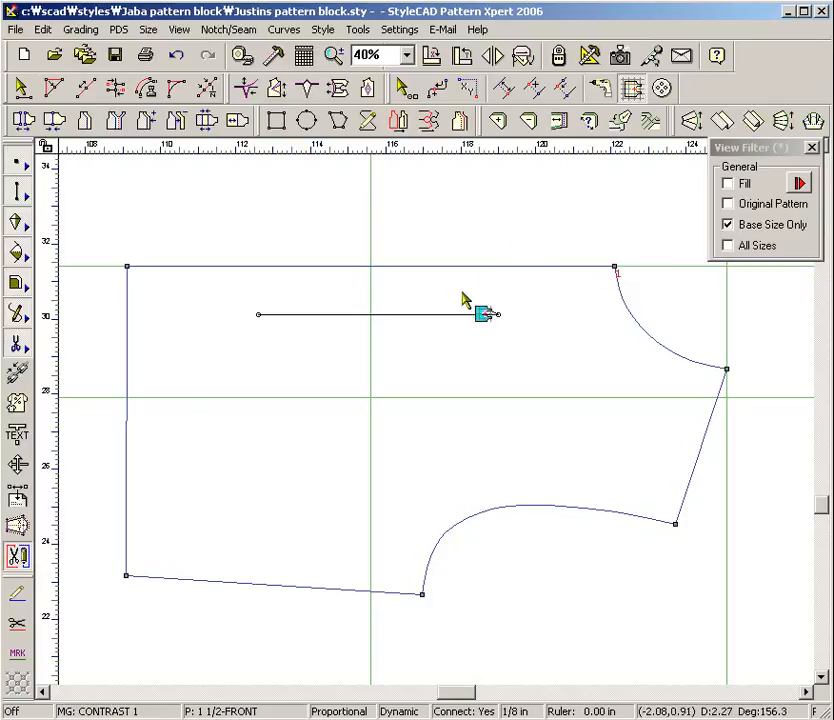
pyautogui.click(370, 397)
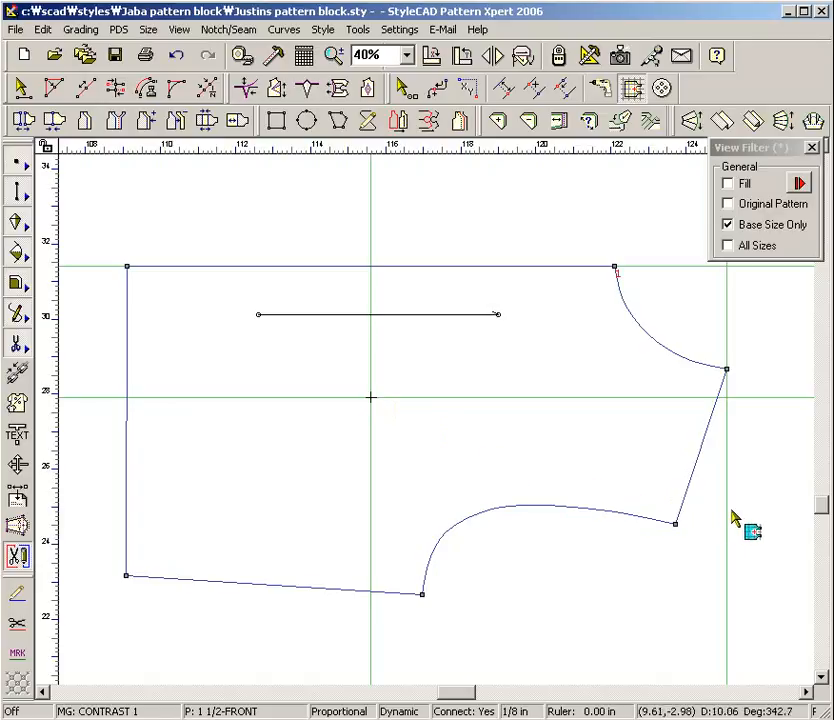
pyautogui.moveTo(760, 514); pyautogui.dragTo(306, 222)
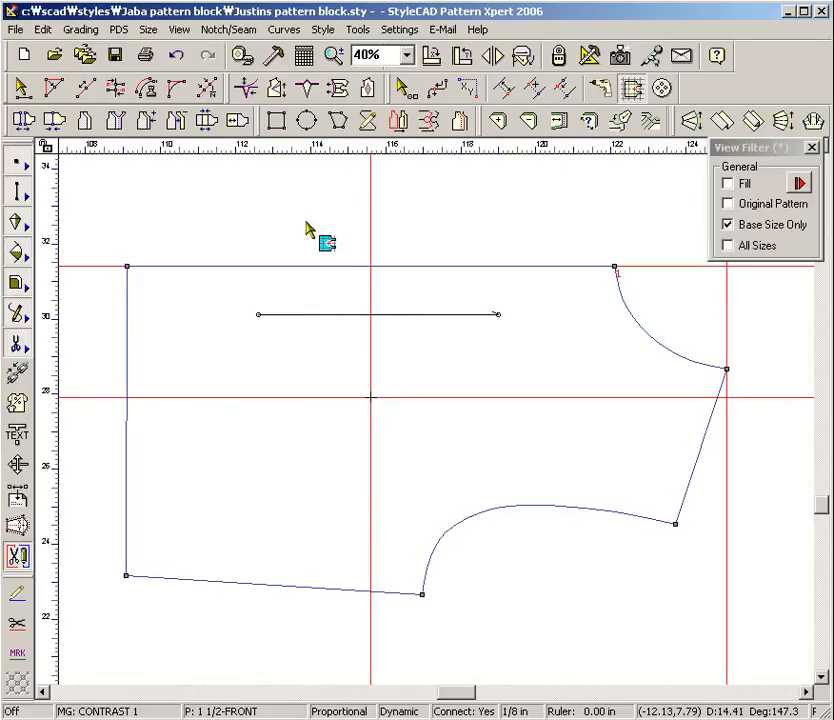
pyautogui.press('Delete')
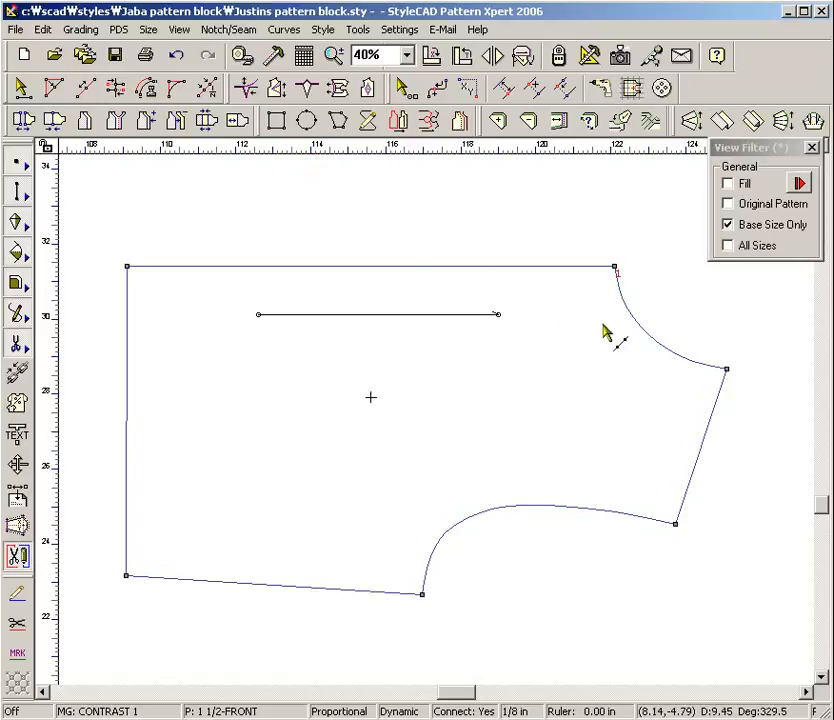
# Step: Create a guideline from the front piece's neck-shoulder point to the centre front edge and shift it parallel away from the neckline
pyautogui.click(727, 369)
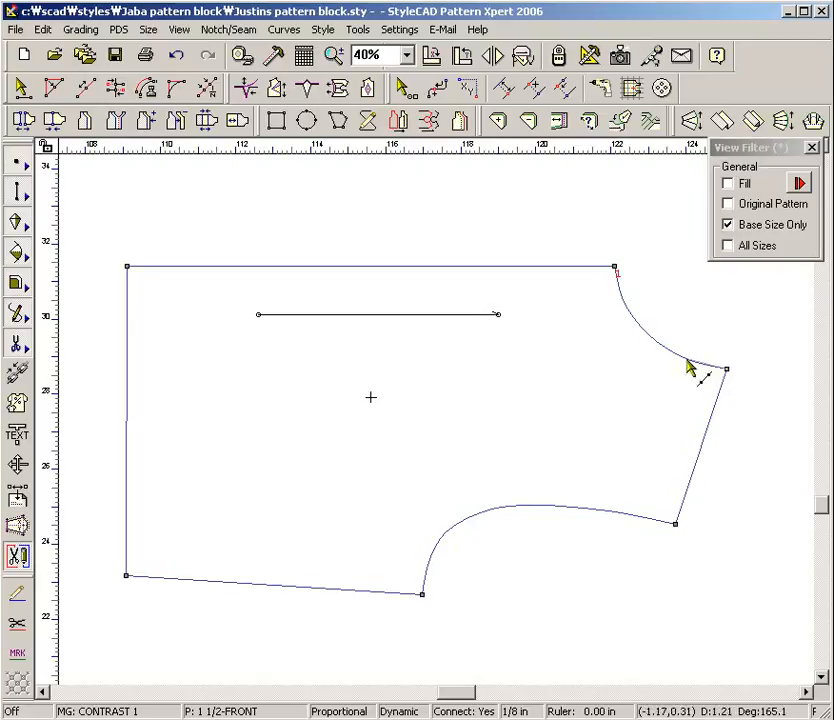
pyautogui.click(505, 269)
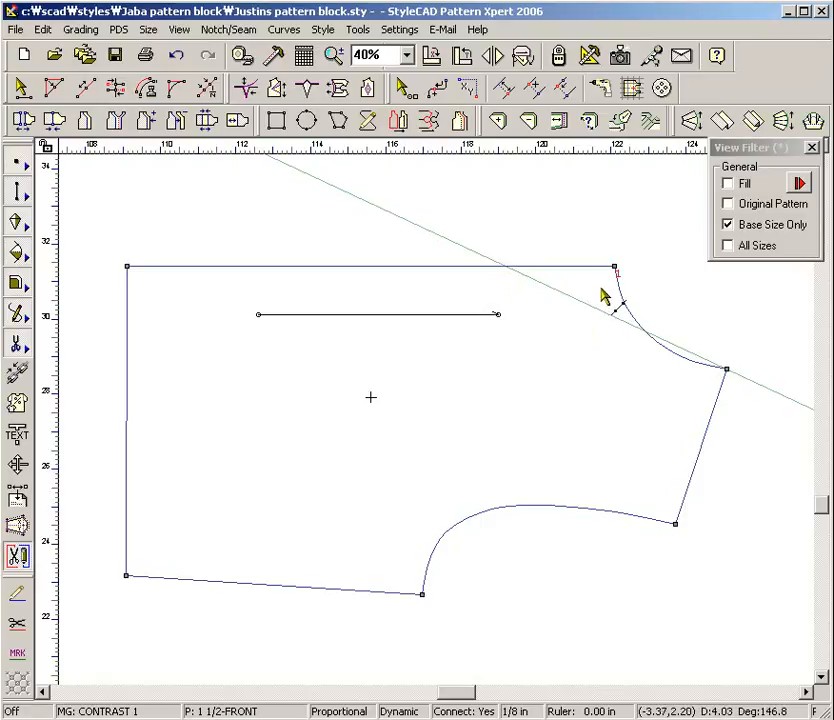
pyautogui.moveTo(601, 287); pyautogui.dragTo(561, 322)
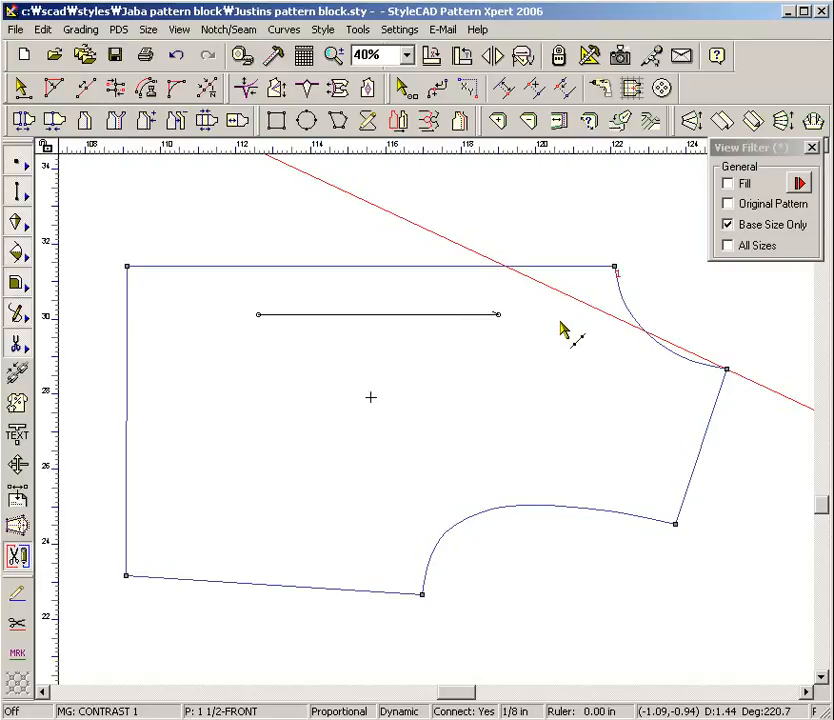
pyautogui.click(537, 370)
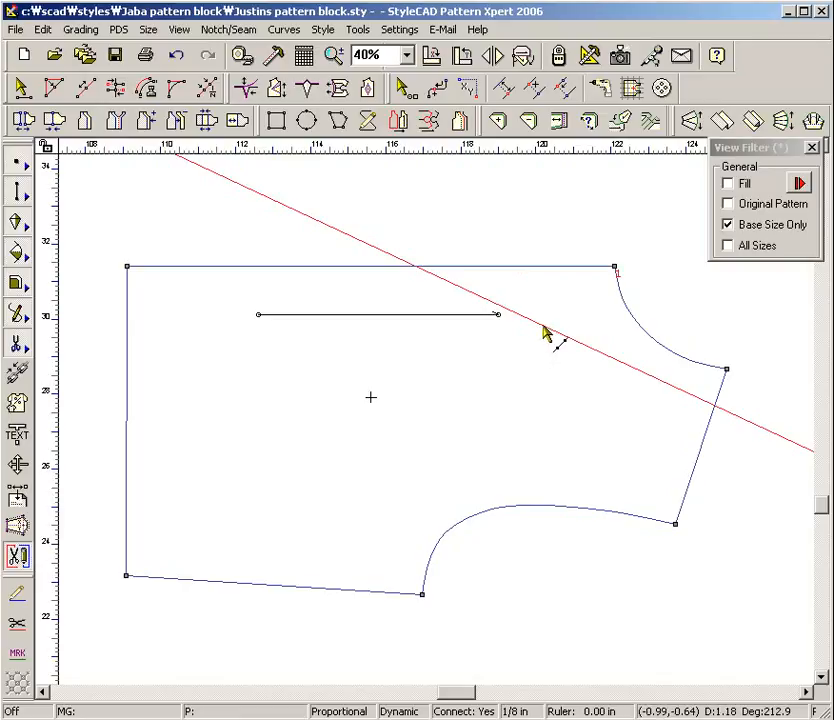
# Step: Cut the front piece along the shifted guideline and move the neckline section slightly away from the body
pyautogui.rightClick(545, 333)
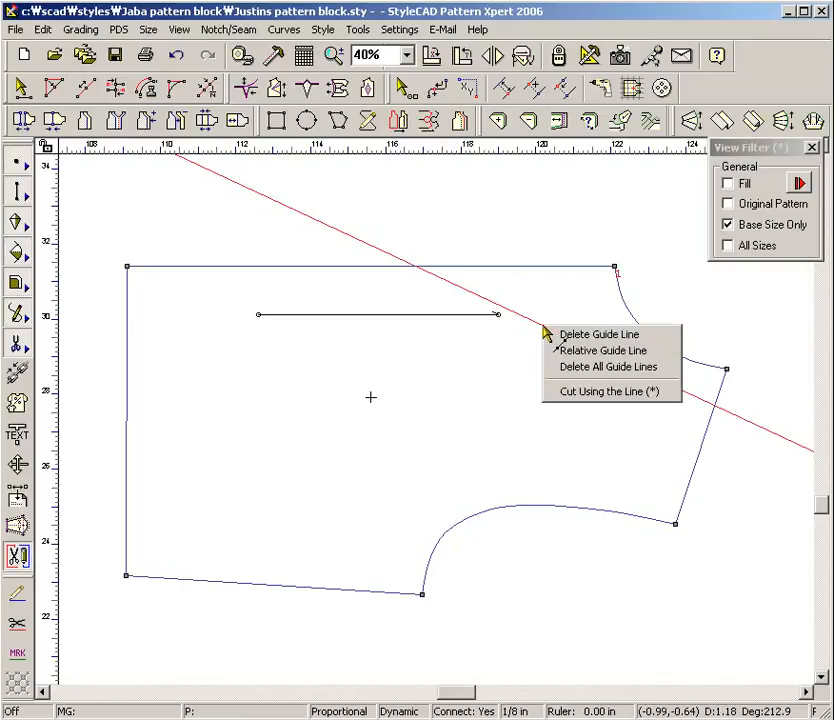
pyautogui.click(570, 392)
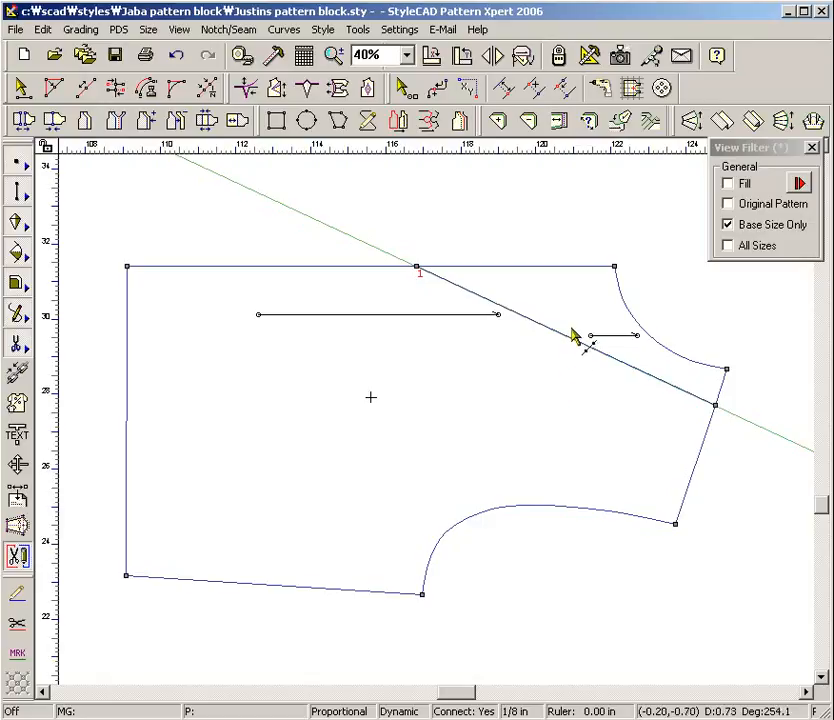
pyautogui.moveTo(573, 322); pyautogui.dragTo(584, 305)
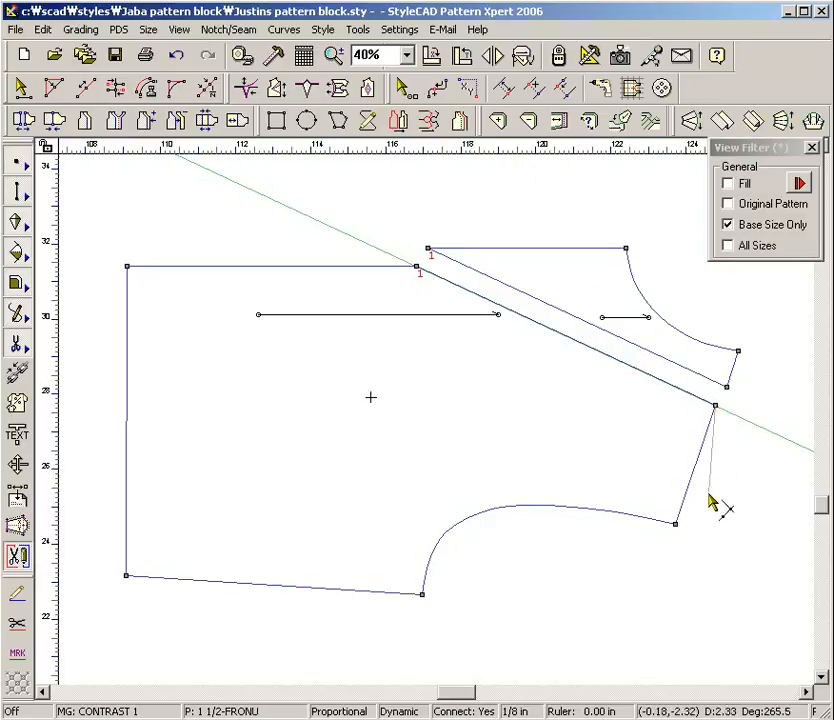
# Step: Move the front piece's shoulder-armhole point 0.25 inch inward along the shoulder, using guidelines and a 0.25-inch parallel offset
pyautogui.click(676, 524)
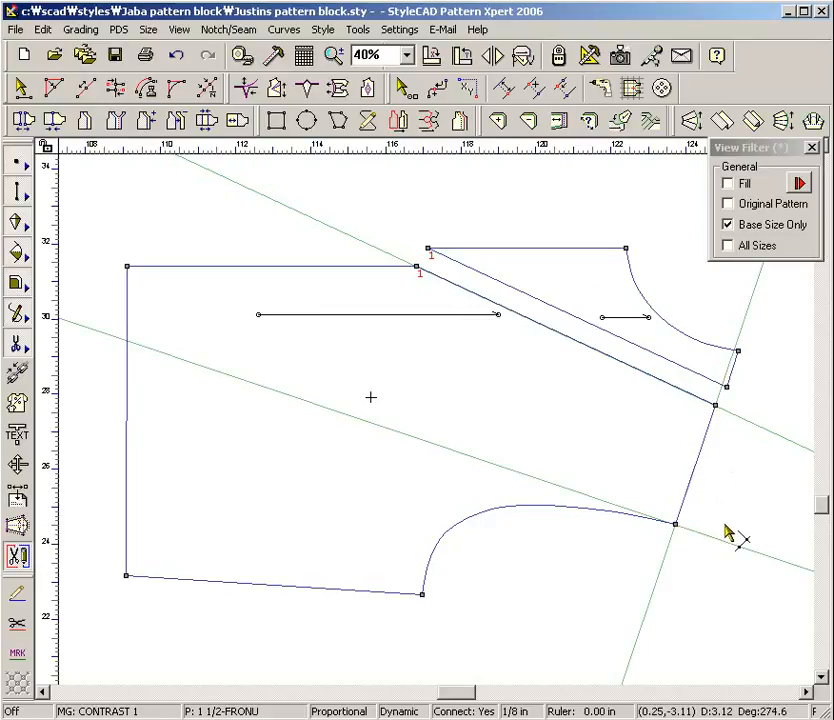
pyautogui.click(705, 535)
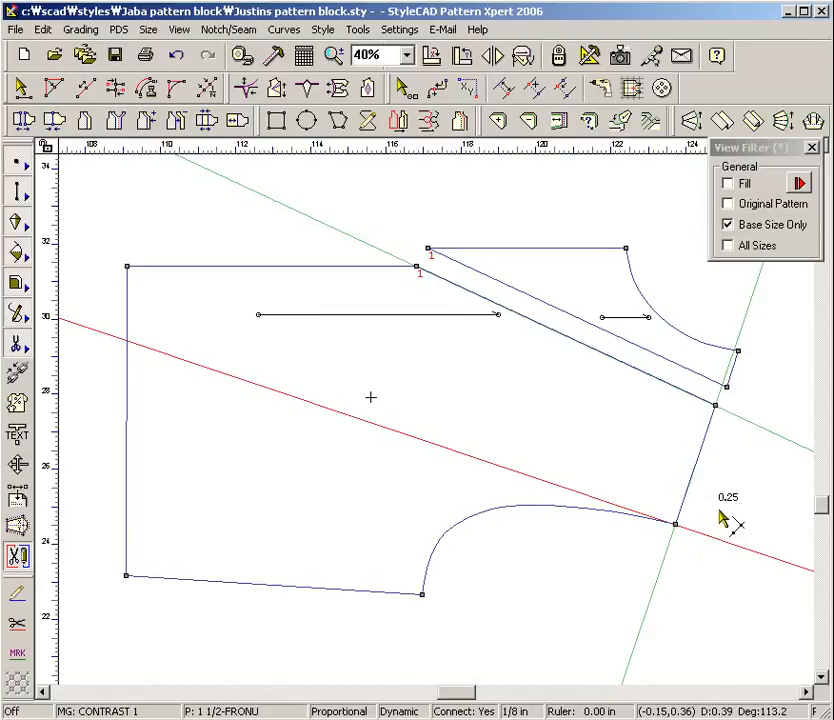
pyautogui.click(724, 519)
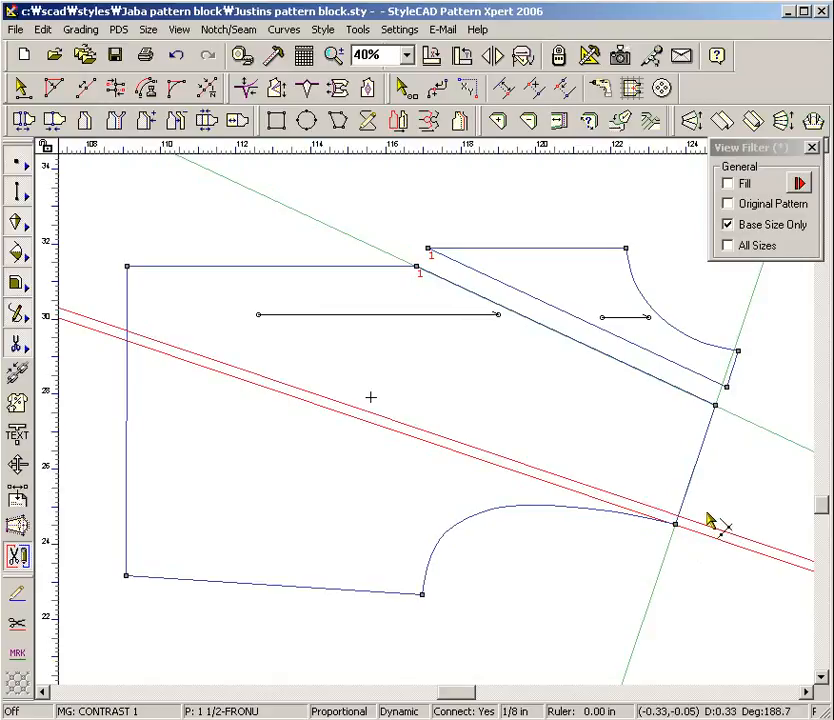
pyautogui.click(410, 96)
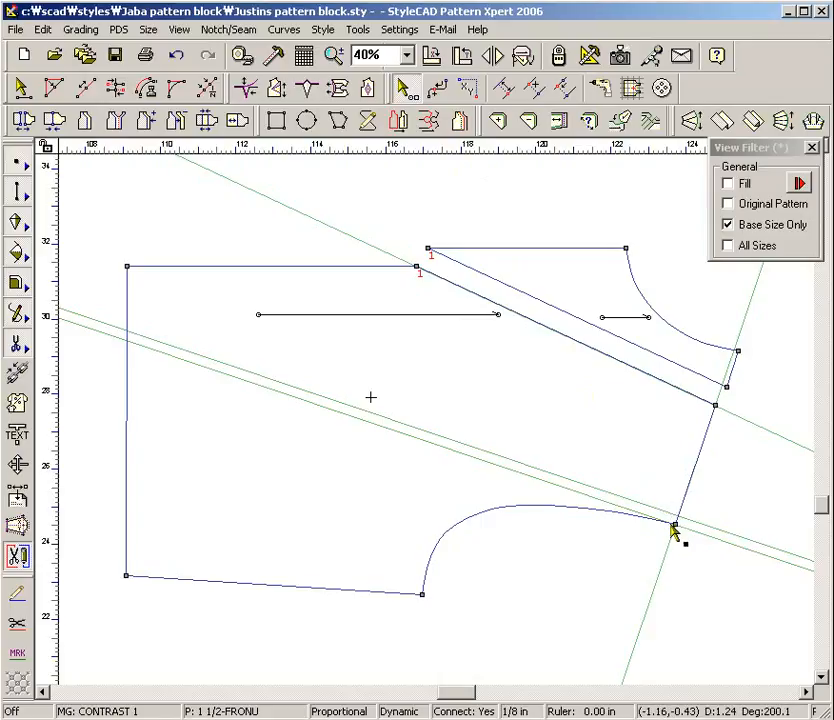
pyautogui.moveTo(674, 523); pyautogui.dragTo(678, 516)
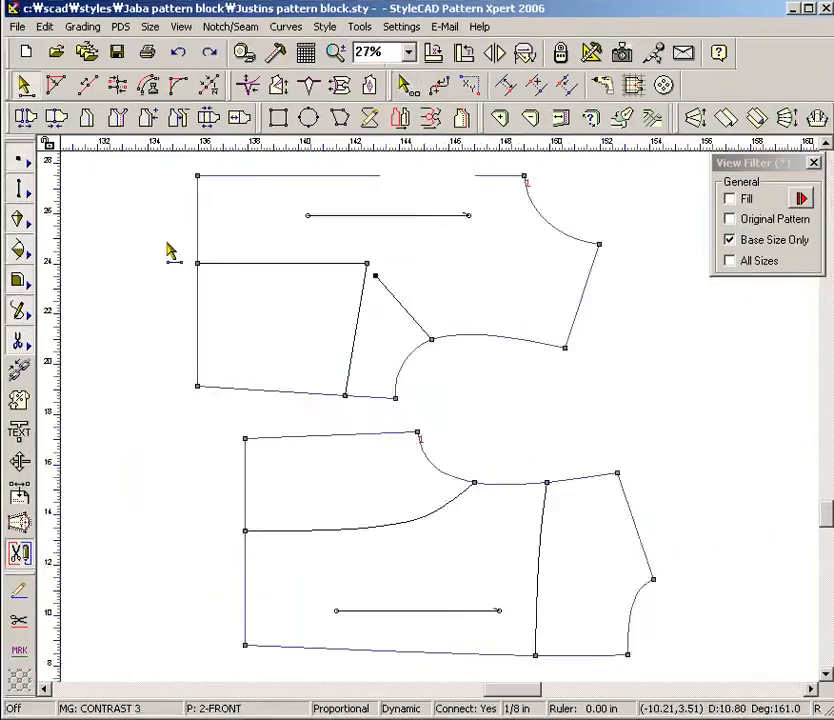
# Step: Open 1-inch V darts along the hem and side-seam construction lines of the 2-FRONT piece
pyautogui.click(252, 304)
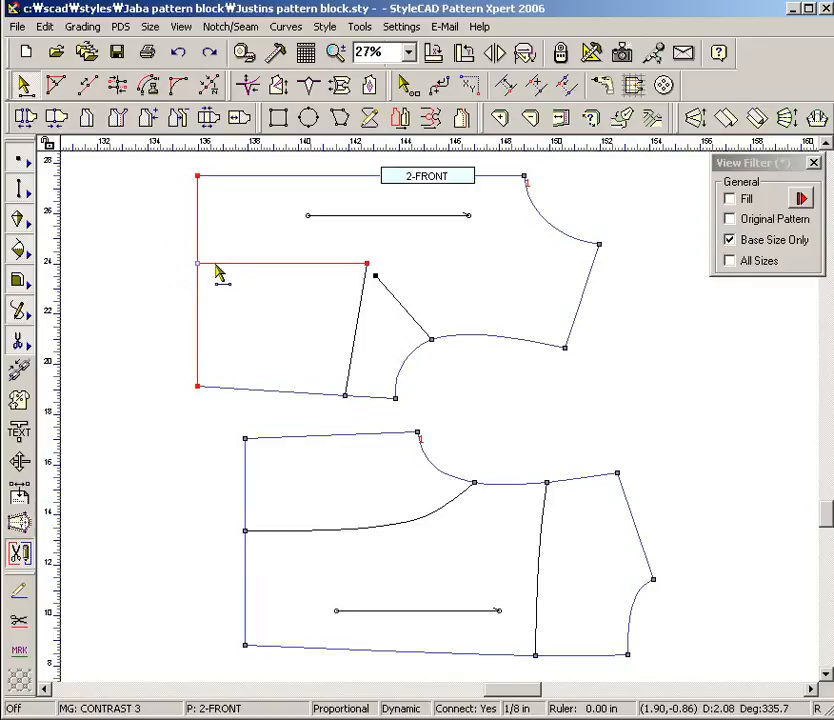
pyautogui.click(218, 274)
pyautogui.moveTo(313, 366); pyautogui.dragTo(374, 422)
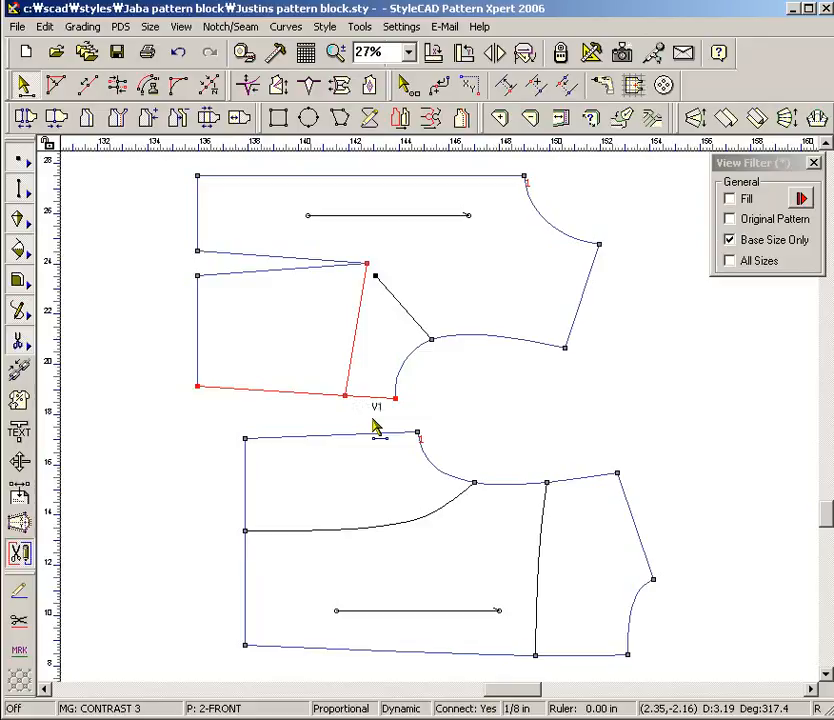
pyautogui.click(352, 376)
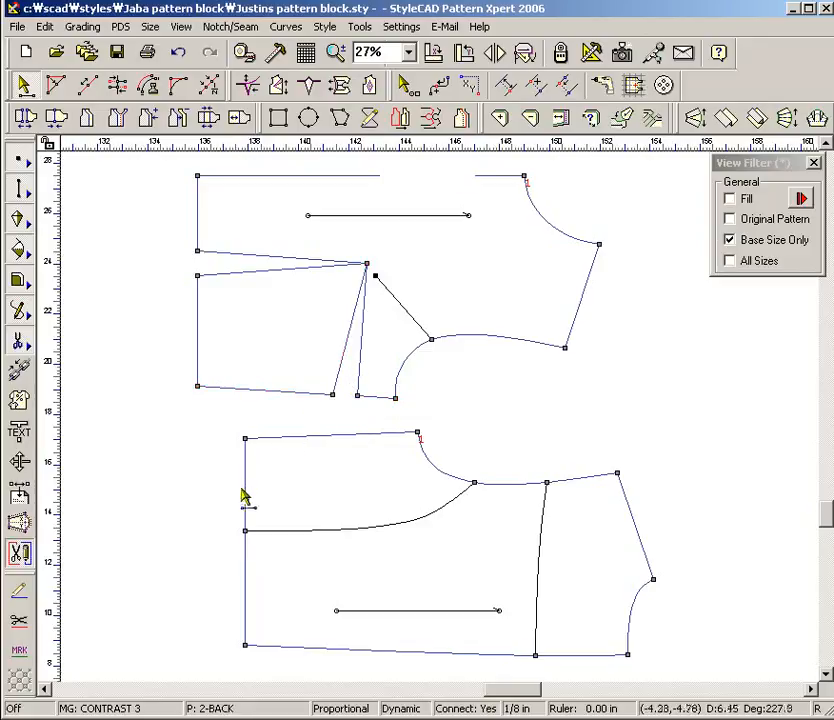
# Step: On the 2-BACK piece, open a 1-inch V dart along the curved hem line and a dart about 0.375 inch wide along the armhole yoke line
pyautogui.moveTo(219, 530); pyautogui.dragTo(303, 566)
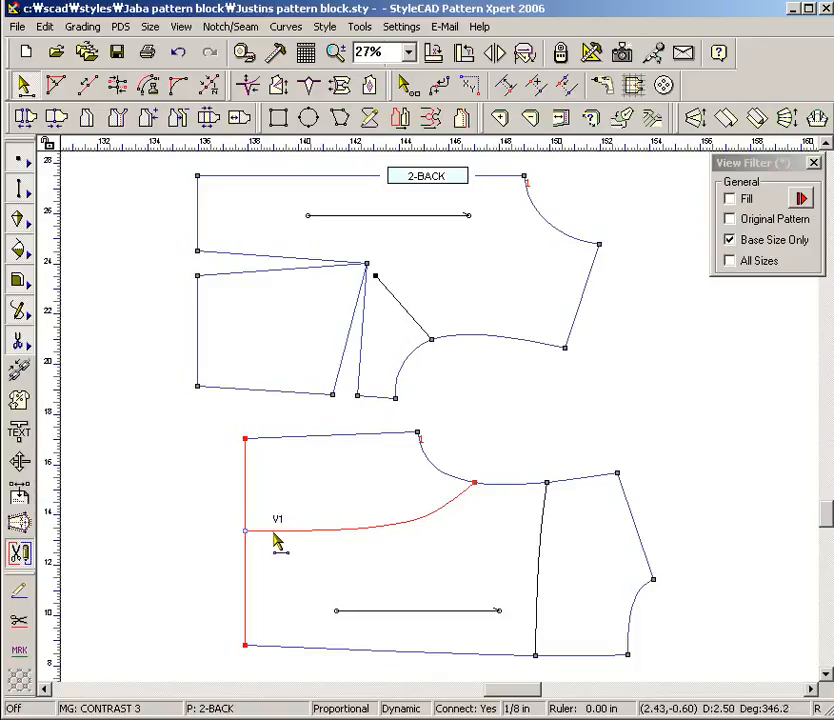
pyautogui.click(273, 536)
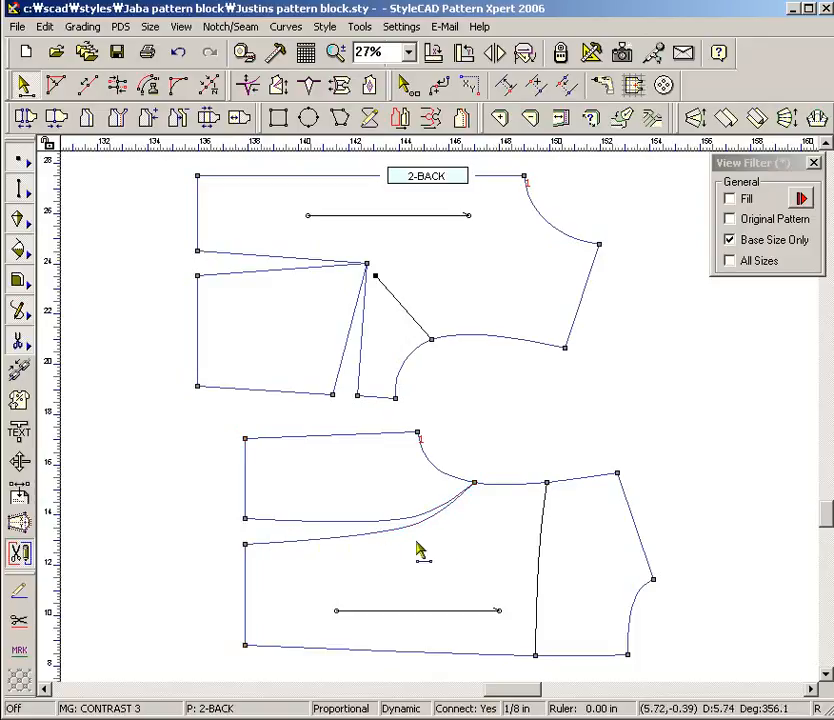
pyautogui.moveTo(521, 477); pyautogui.dragTo(573, 545)
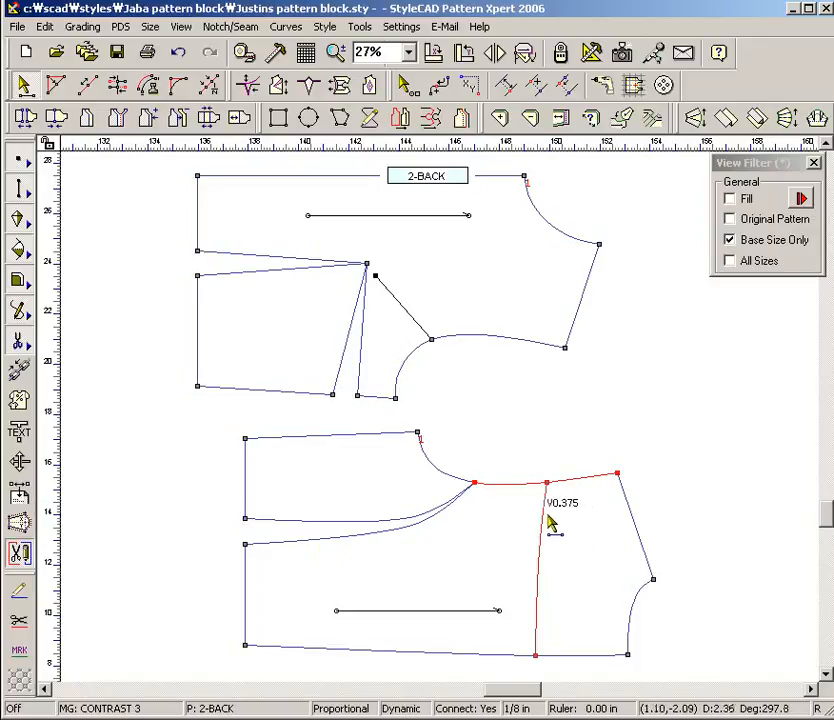
pyautogui.click(542, 516)
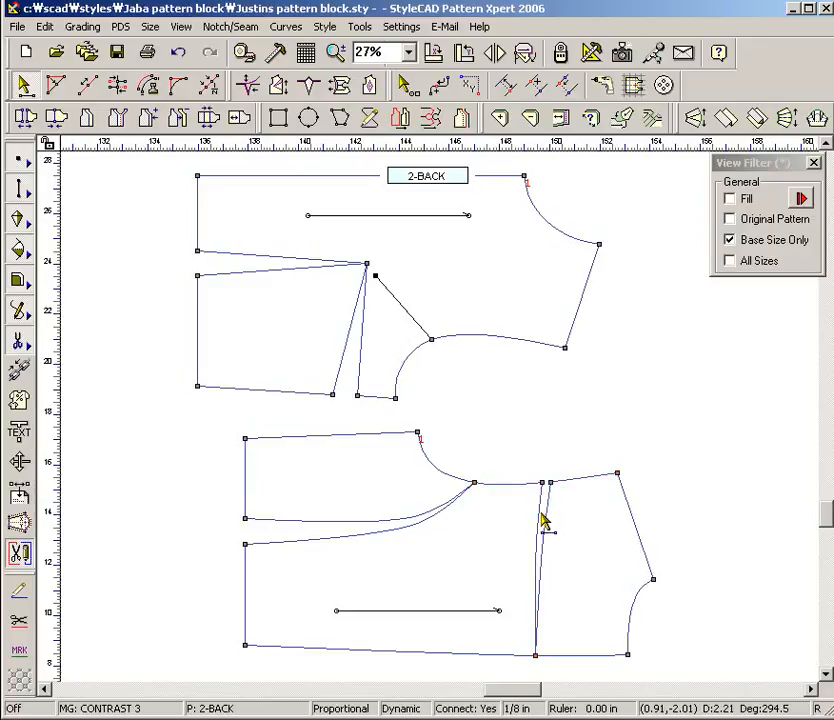
# Step: Transfer the whole hem dart of the 2-FRONT piece into its side-seam dart
pyautogui.click(280, 88)
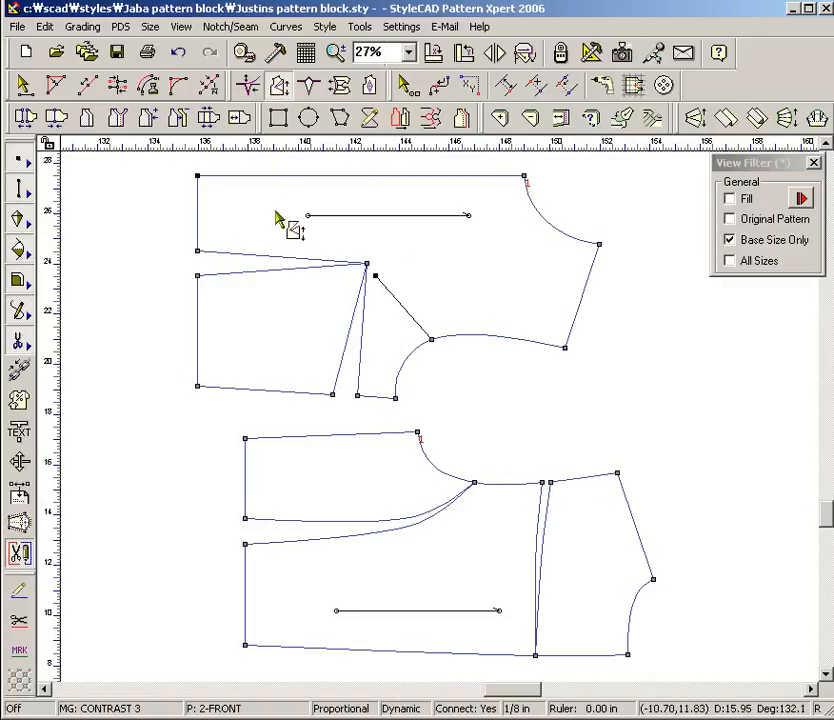
pyautogui.moveTo(259, 229); pyautogui.dragTo(378, 371)
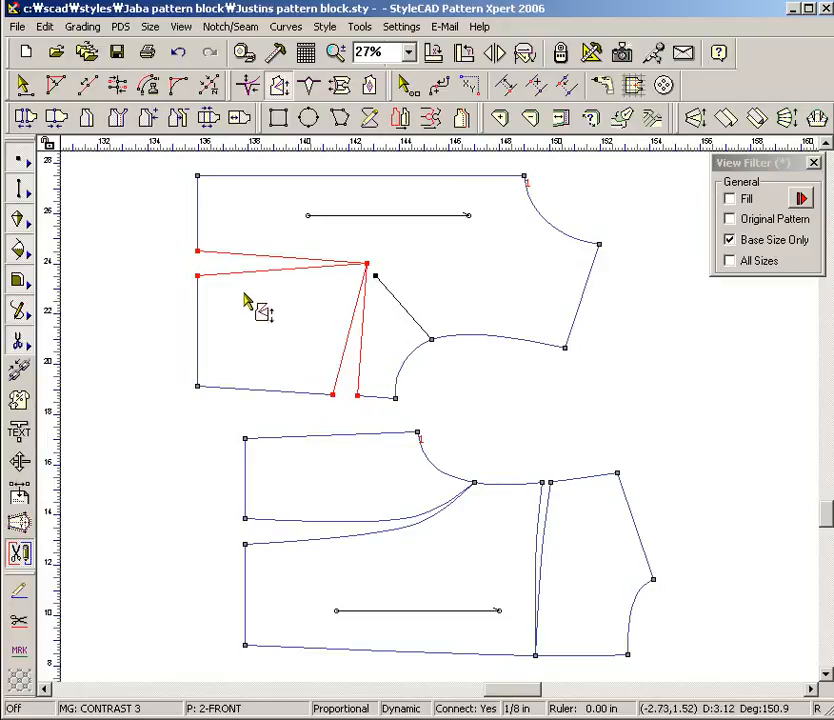
pyautogui.click(219, 276)
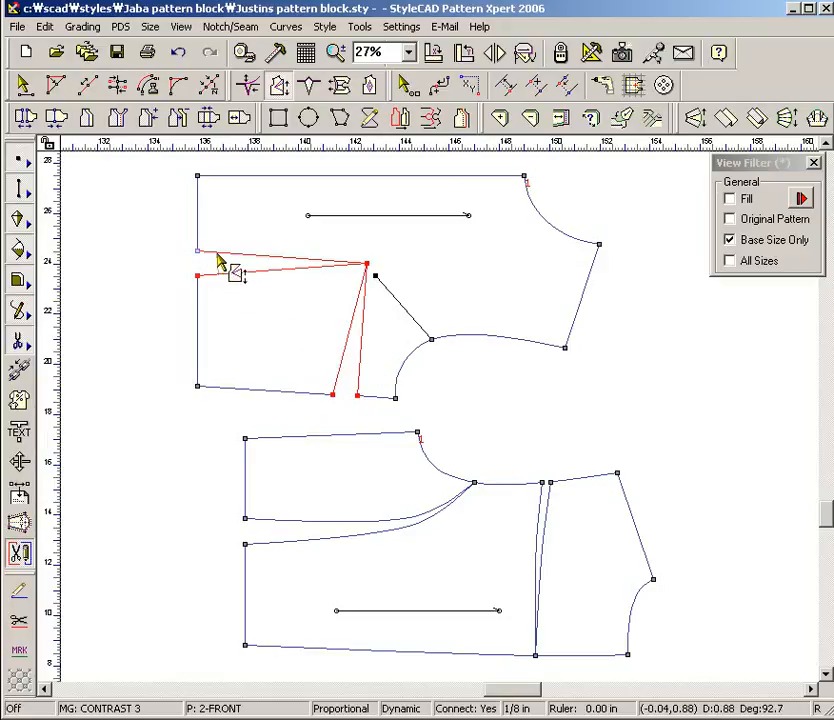
pyautogui.click(219, 260)
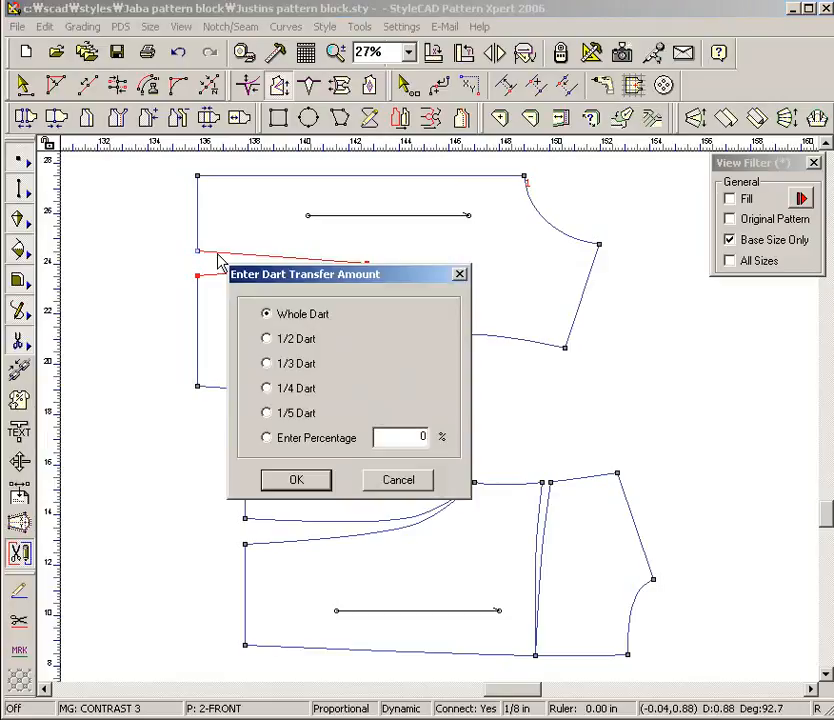
pyautogui.click(290, 481)
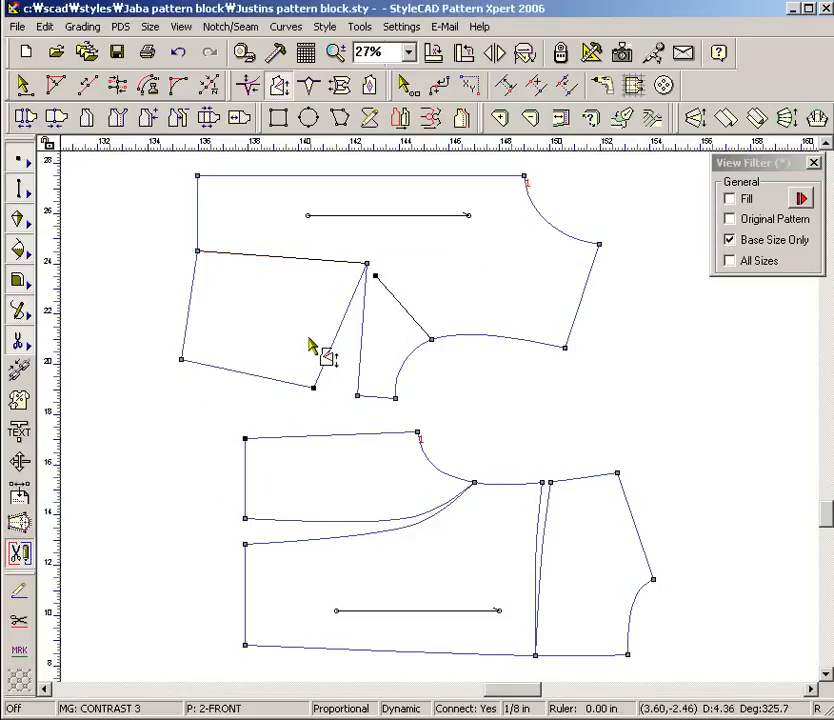
# Step: Transfer the whole side-seam dart of the 2-FRONT piece to the armhole line
pyautogui.moveTo(345, 311); pyautogui.dragTo(425, 322)
pyautogui.click(423, 335)
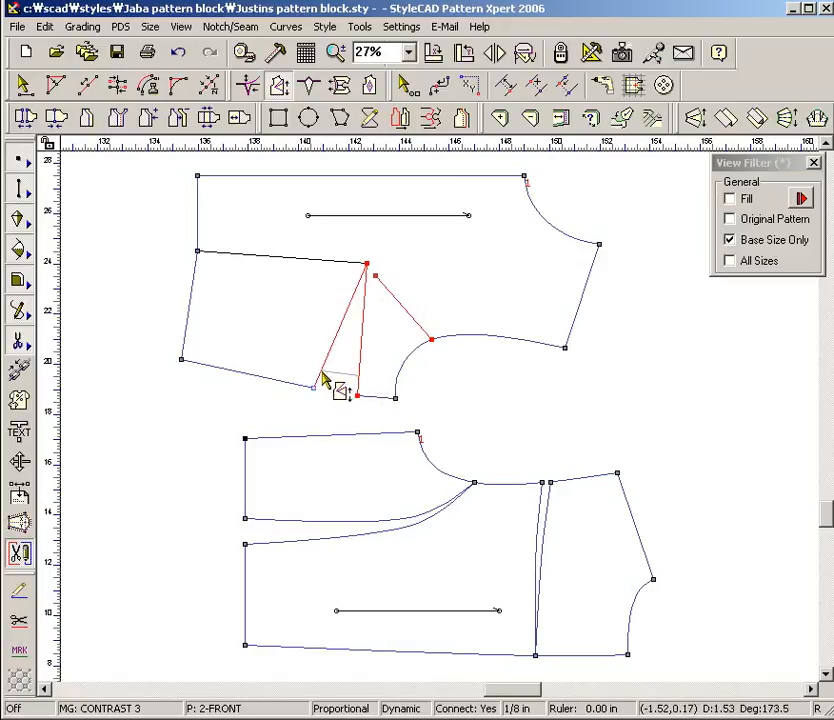
pyautogui.click(323, 378)
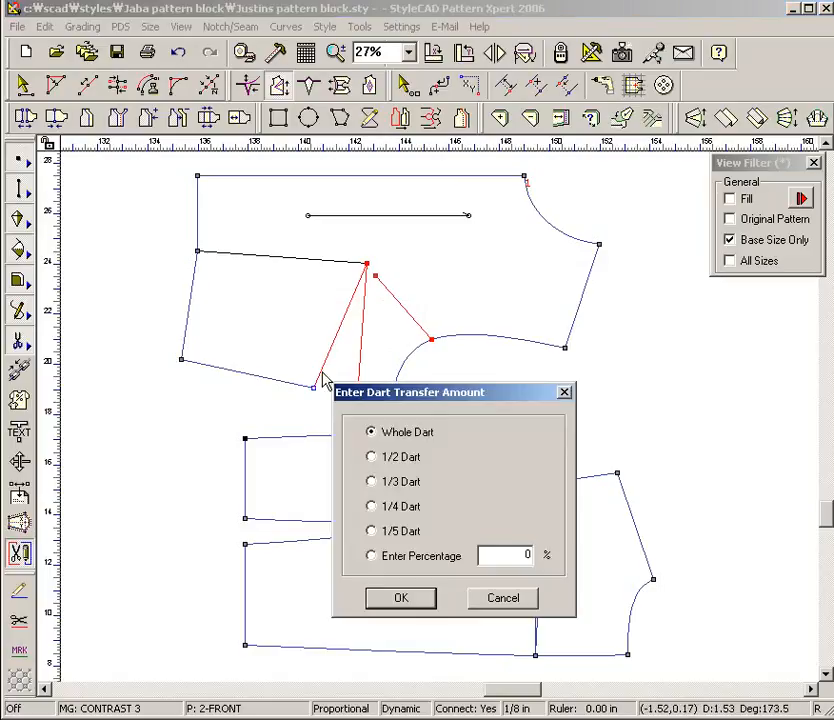
pyautogui.click(398, 603)
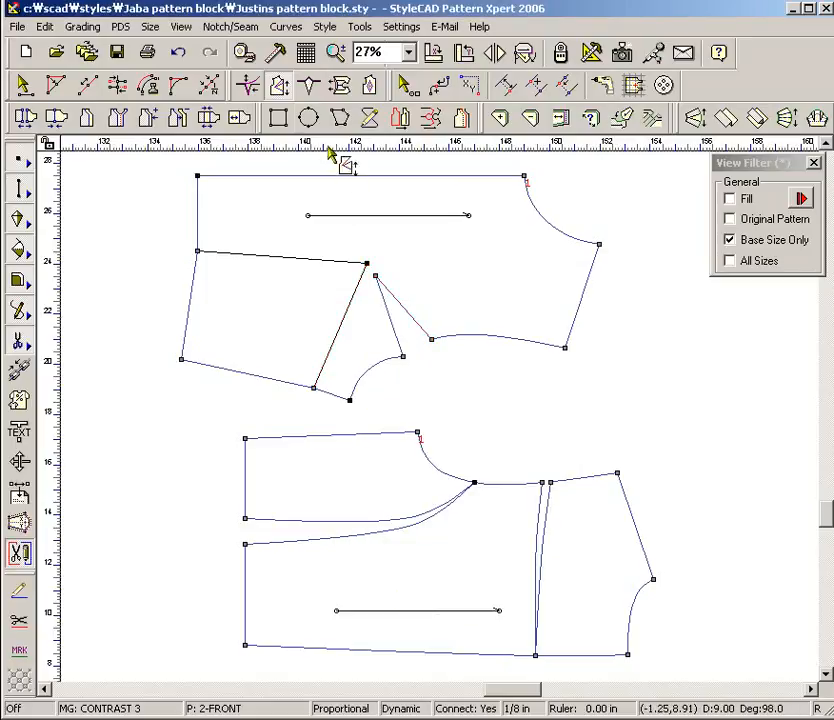
# Step: Try capping the 2-FRONT armhole dart with a centred fold between its legs, and undo it
pyautogui.click(311, 88)
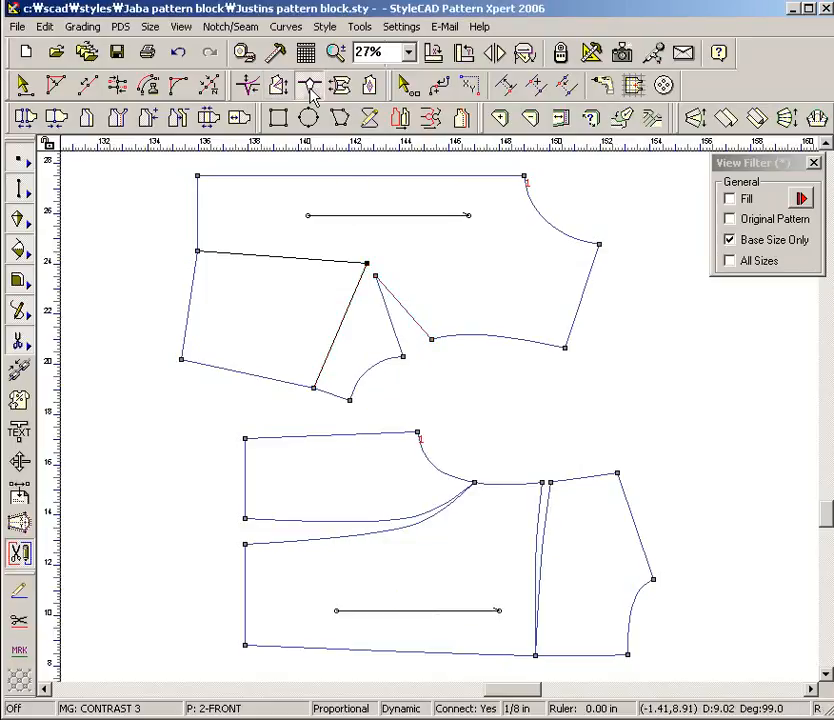
pyautogui.moveTo(371, 310); pyautogui.dragTo(449, 379)
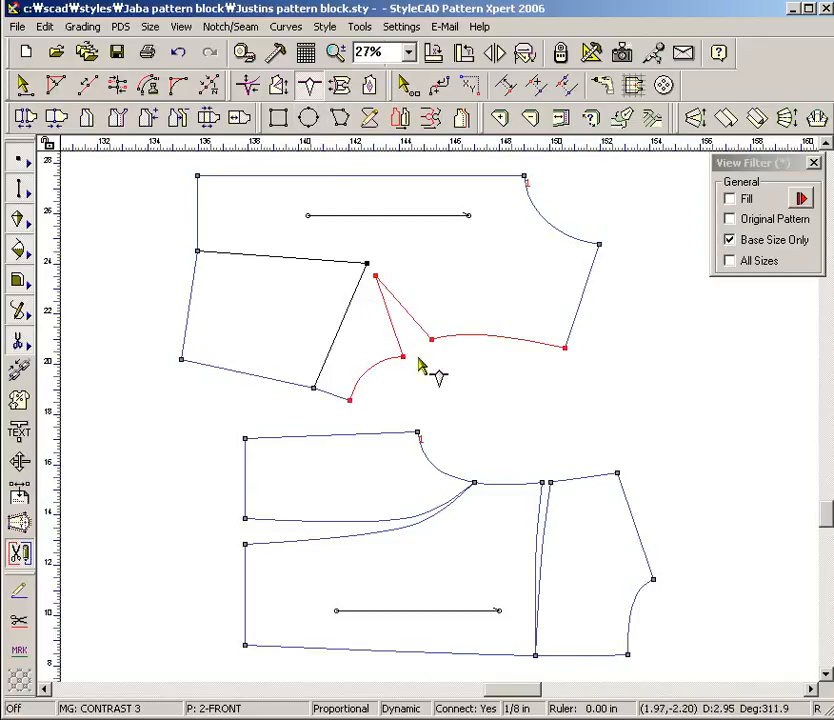
pyautogui.moveTo(397, 338); pyautogui.dragTo(424, 332)
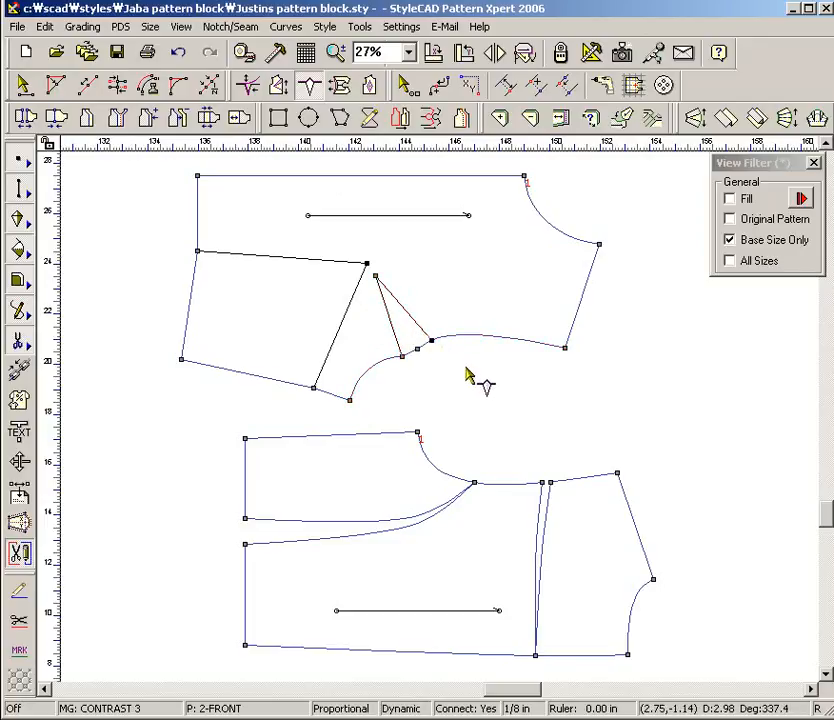
pyautogui.hotkey('ctrl', 'z')
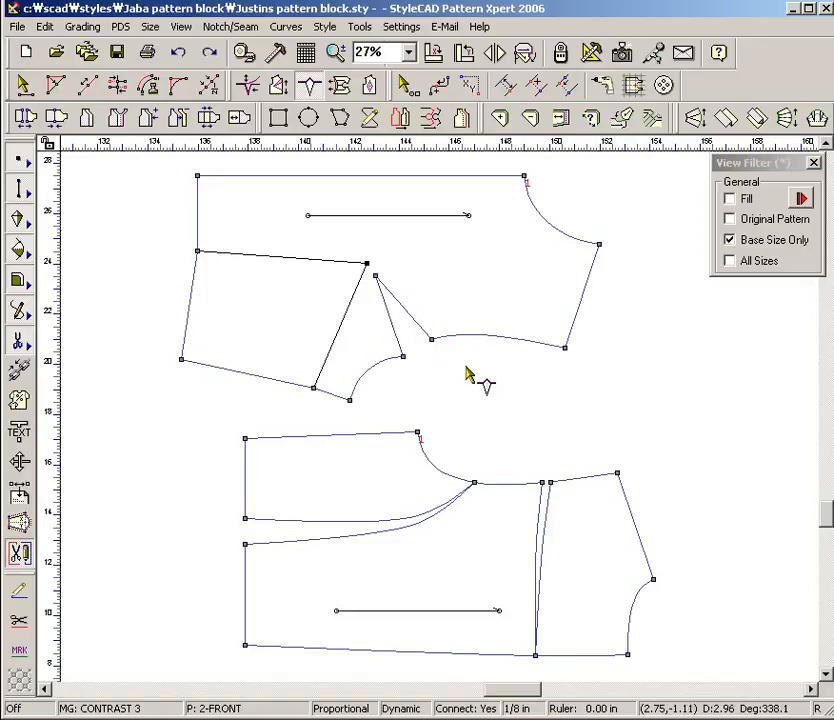
# Step: Cap the armhole dart of the 2-FRONT piece with its fold towards the leg on the side-seam side
pyautogui.moveTo(371, 318); pyautogui.dragTo(458, 386)
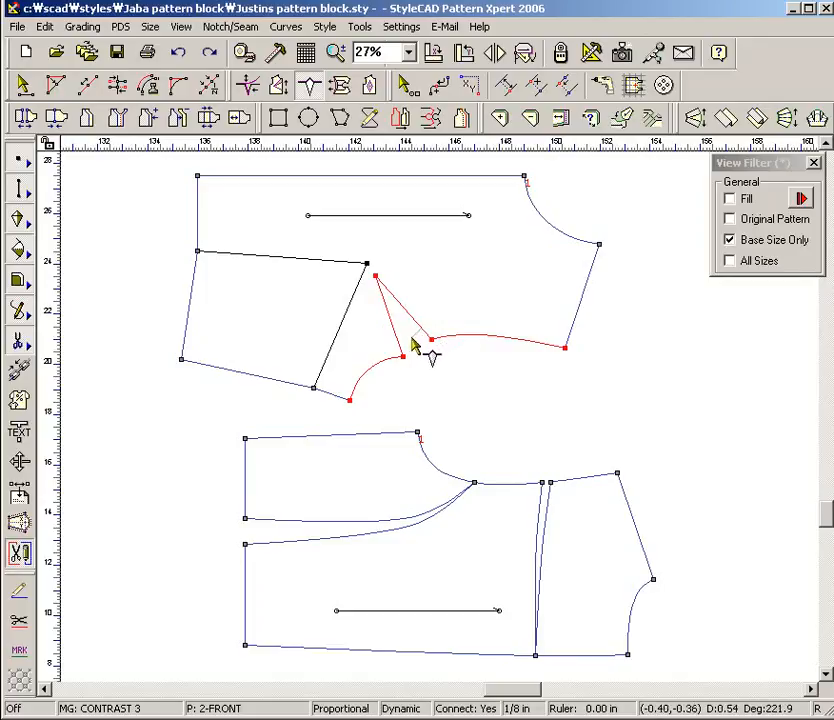
pyautogui.click(401, 352)
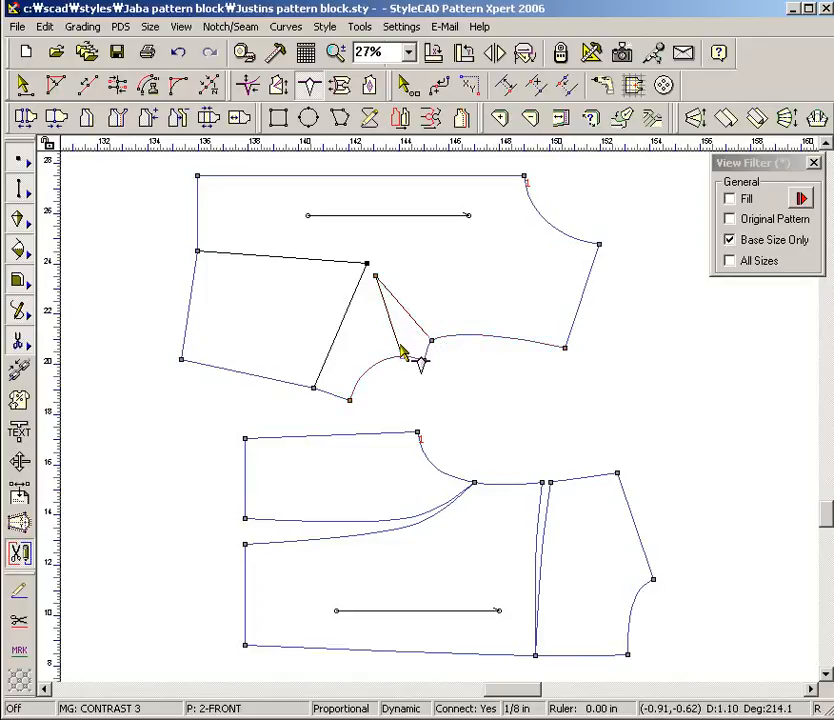